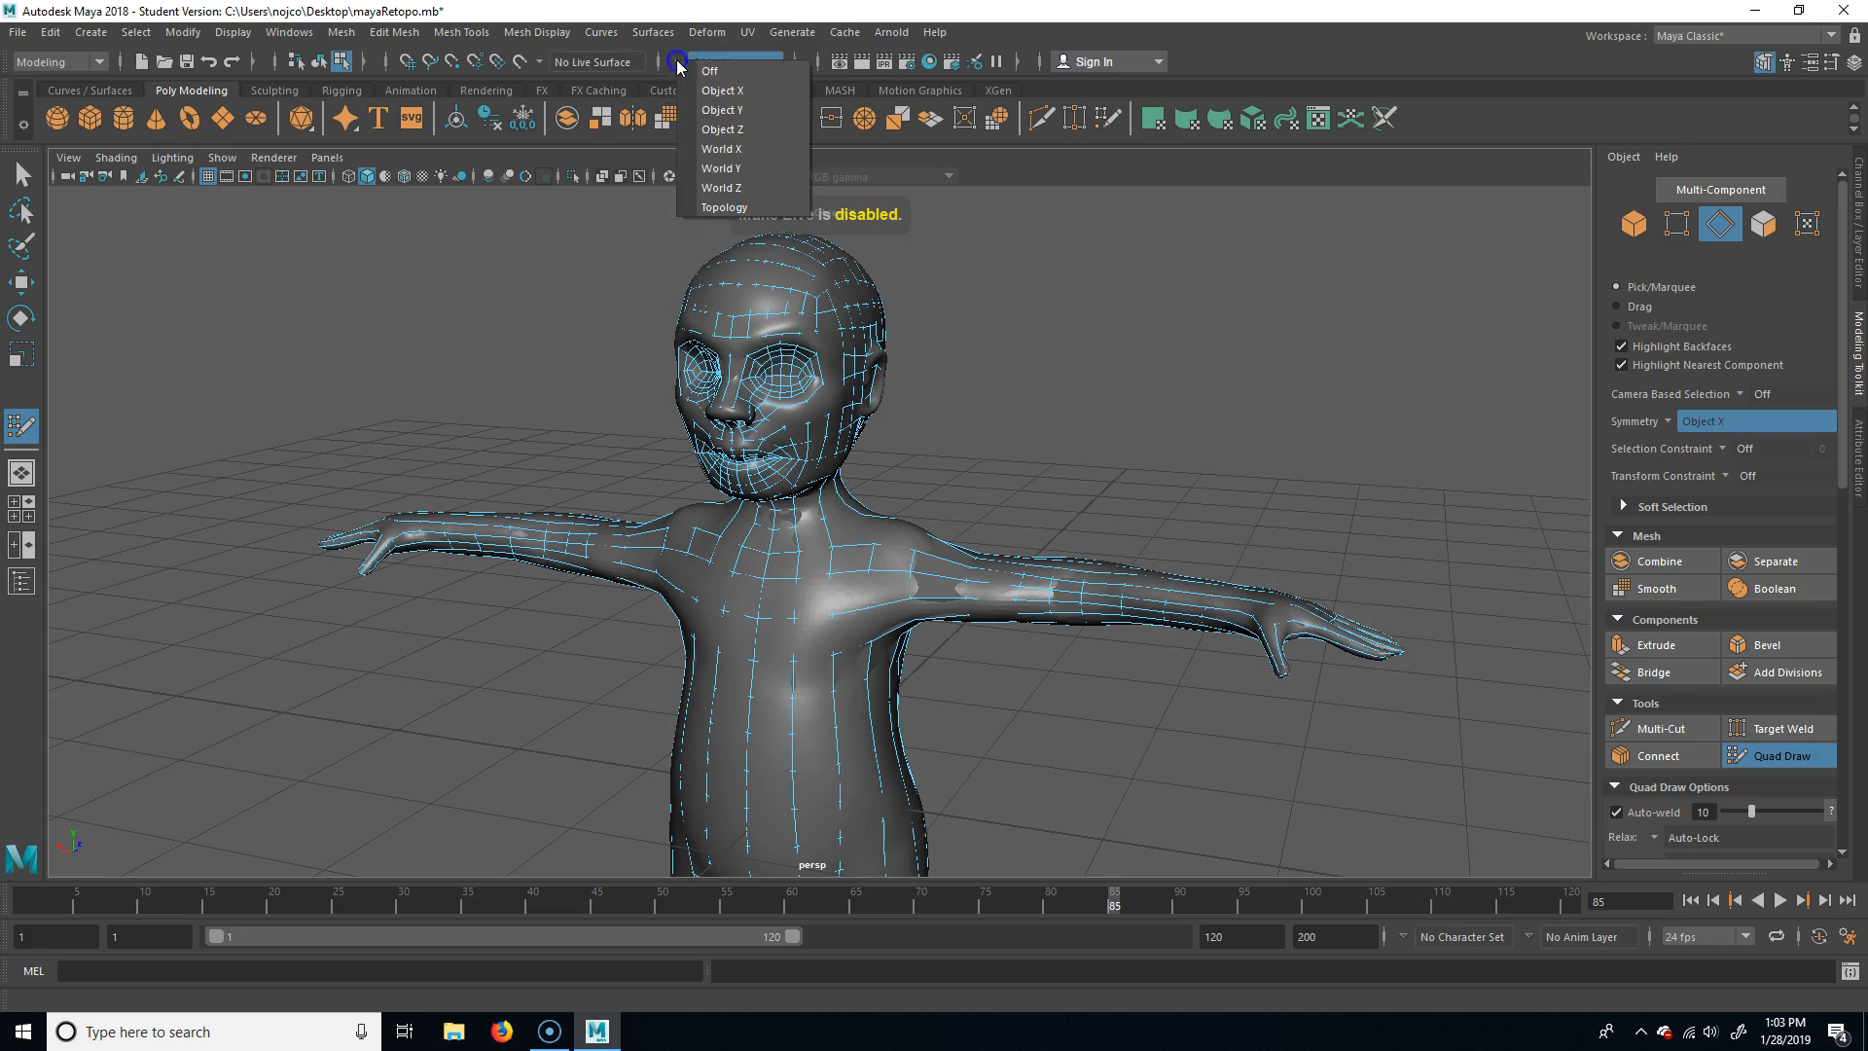
Leave Quad Draw and return the retopology mesh from component selection to object mode
middle_click_drag(1068, 429, 1055, 385, "alt")
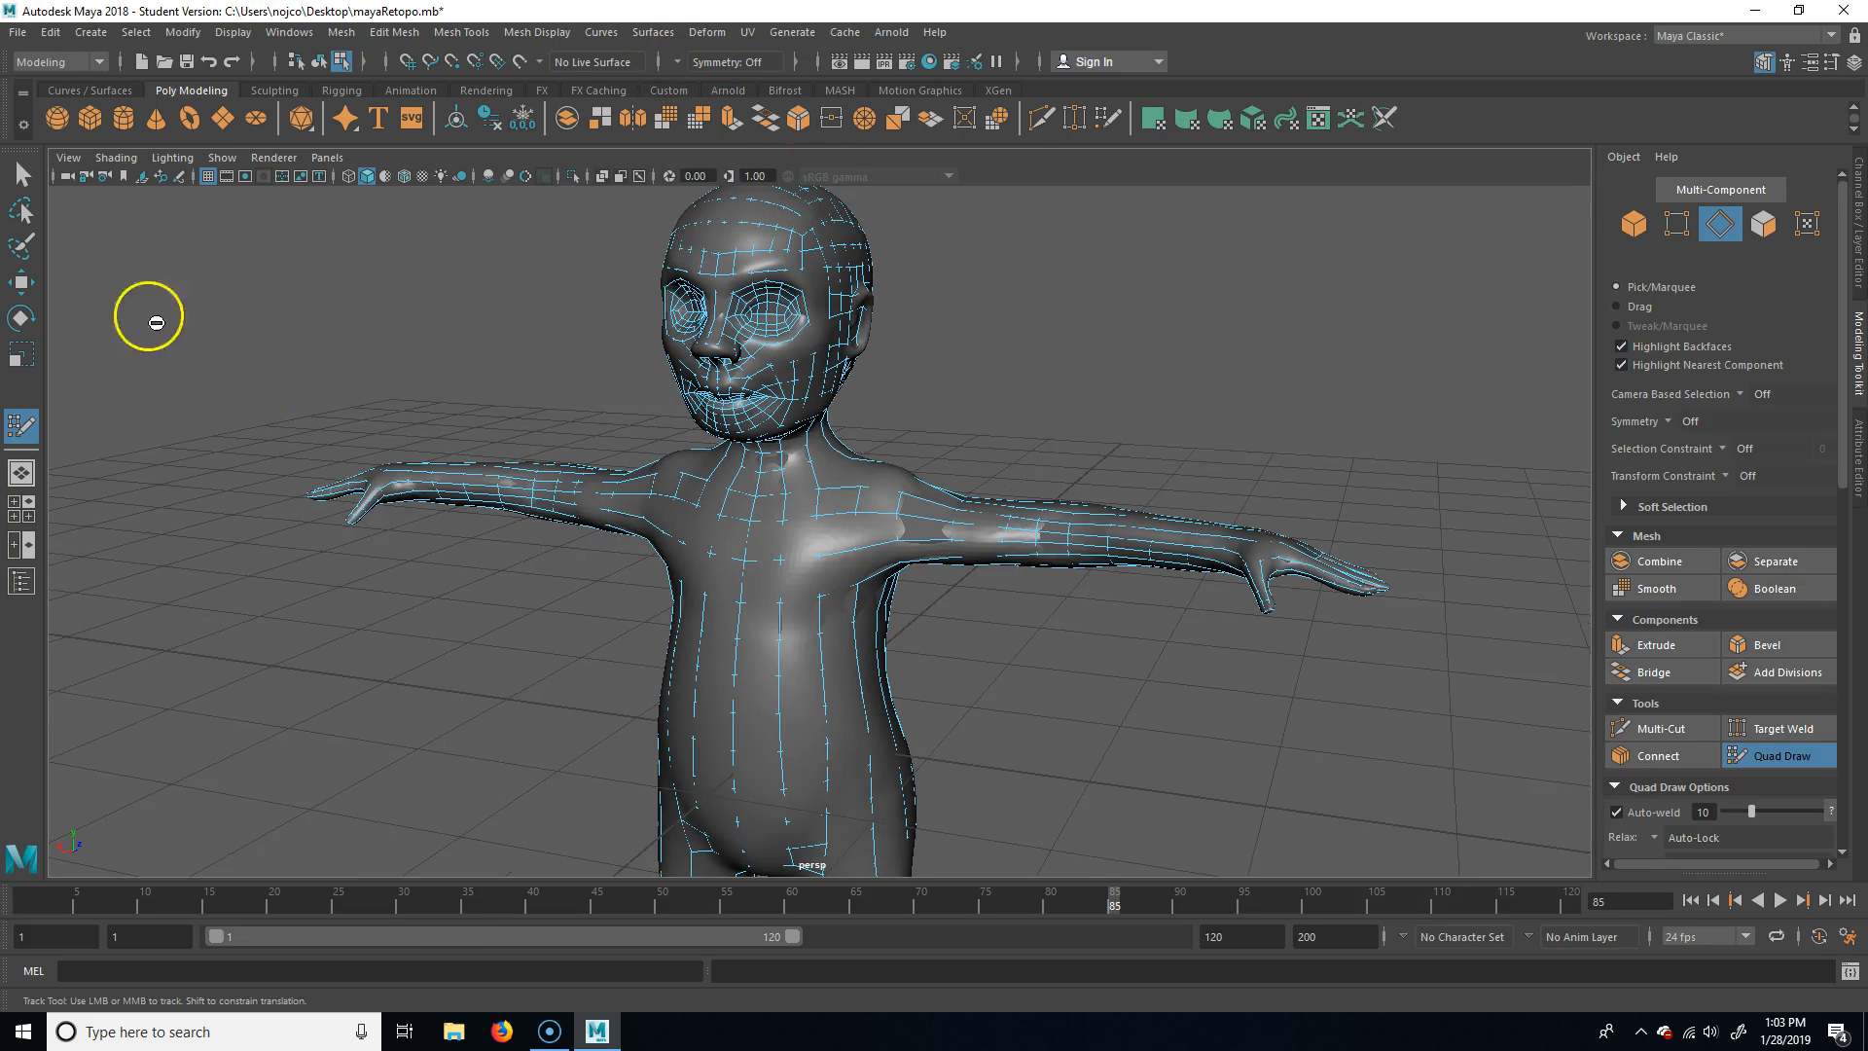
key("q")
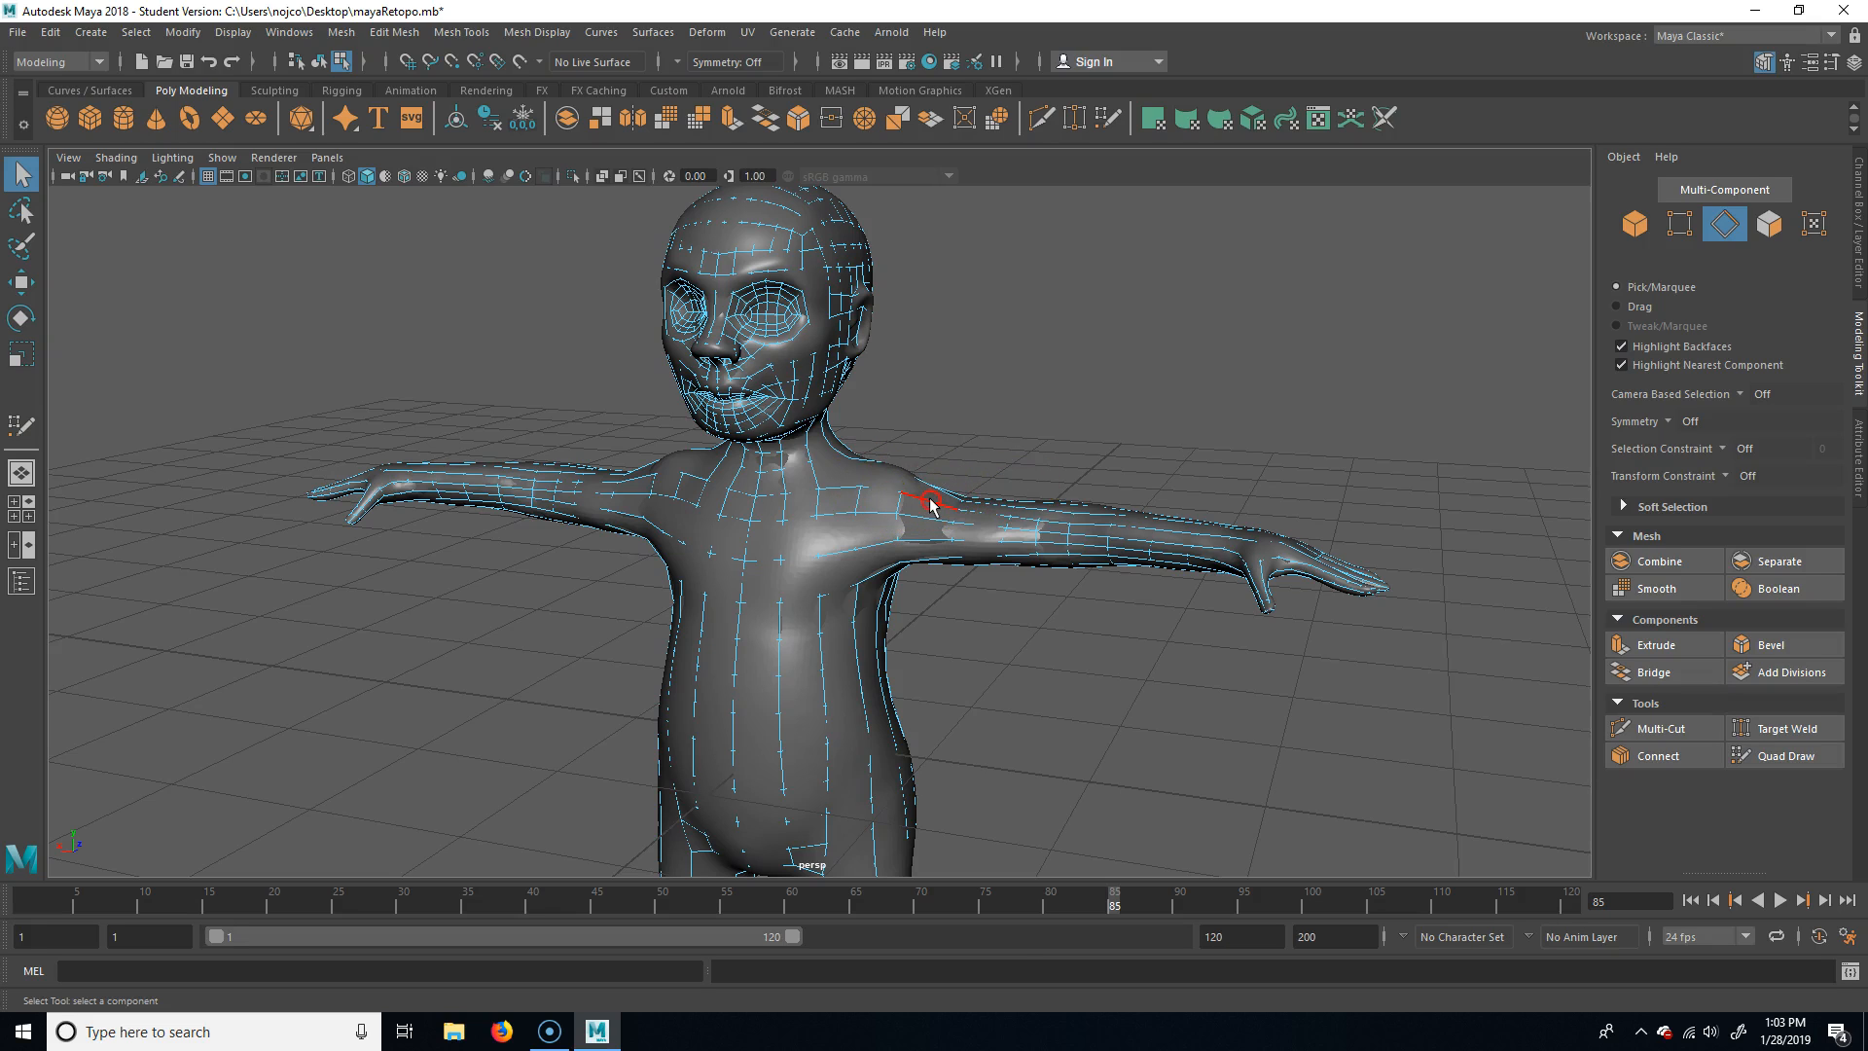
key("F11")
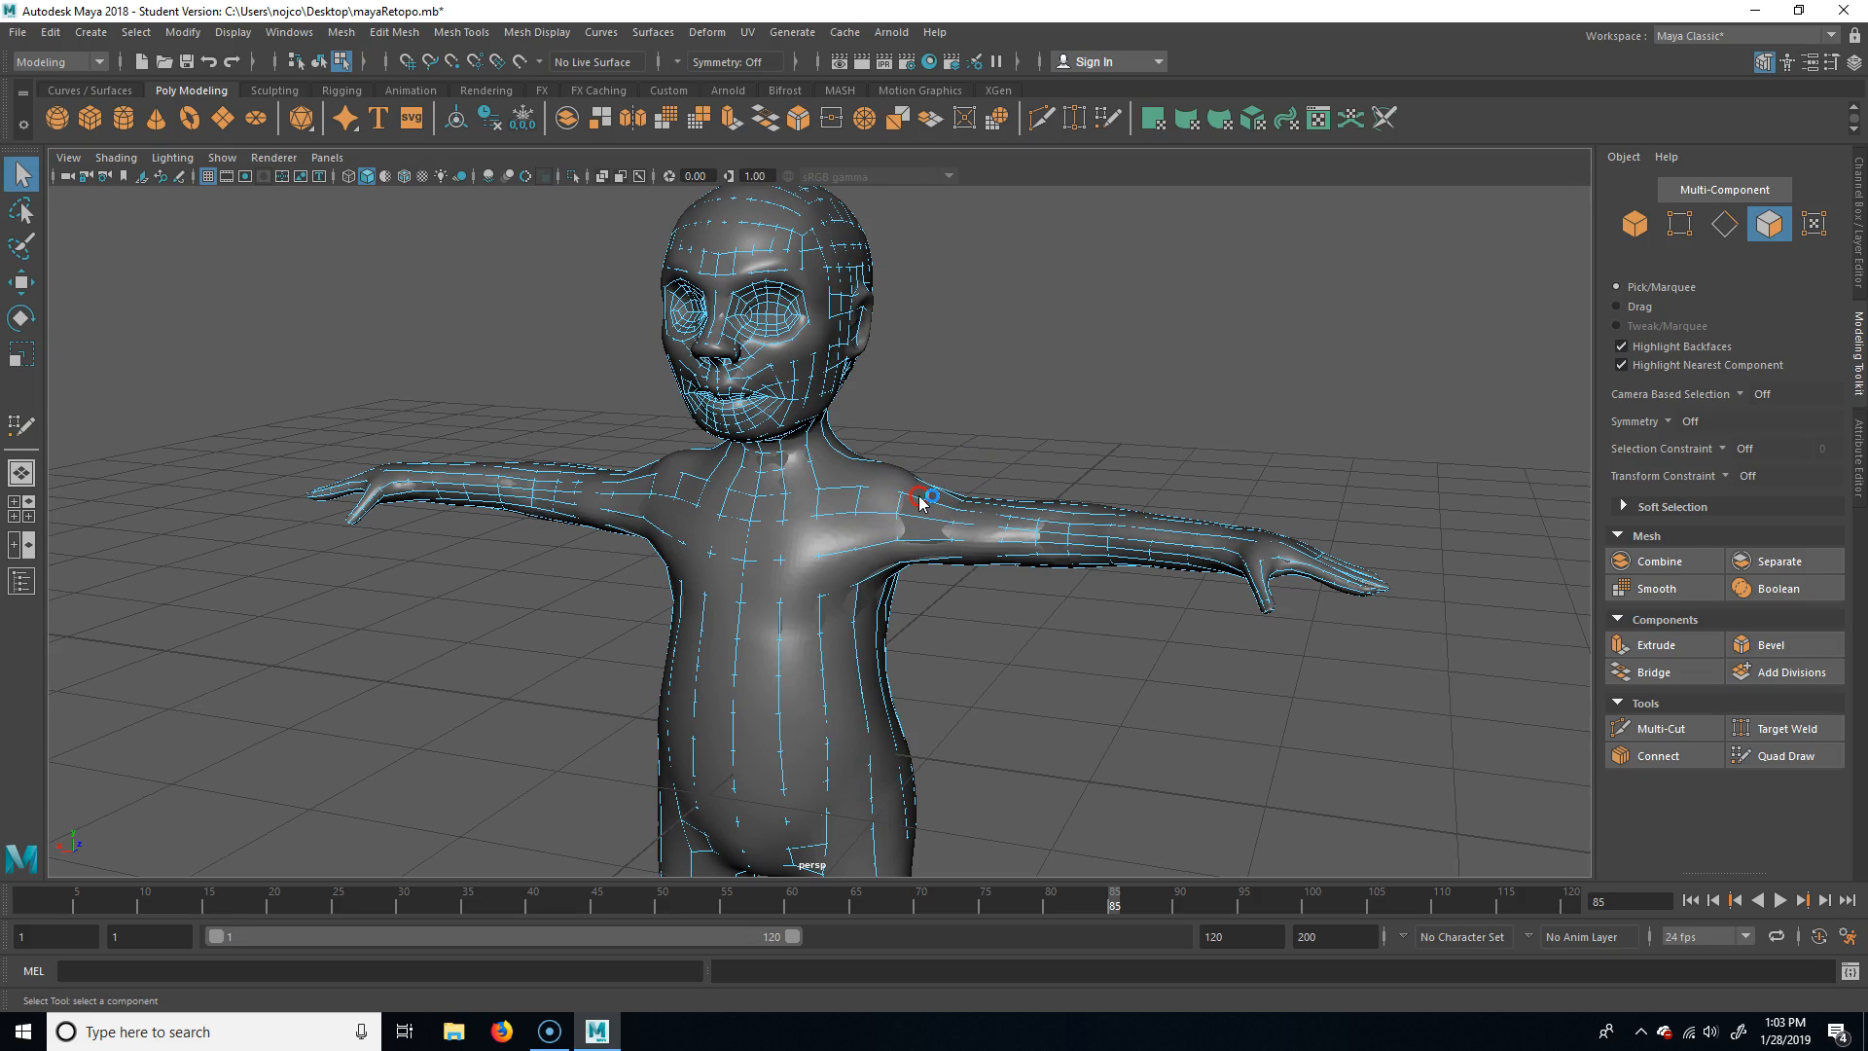
left_click_drag(1006, 379, 1005, 400, "alt")
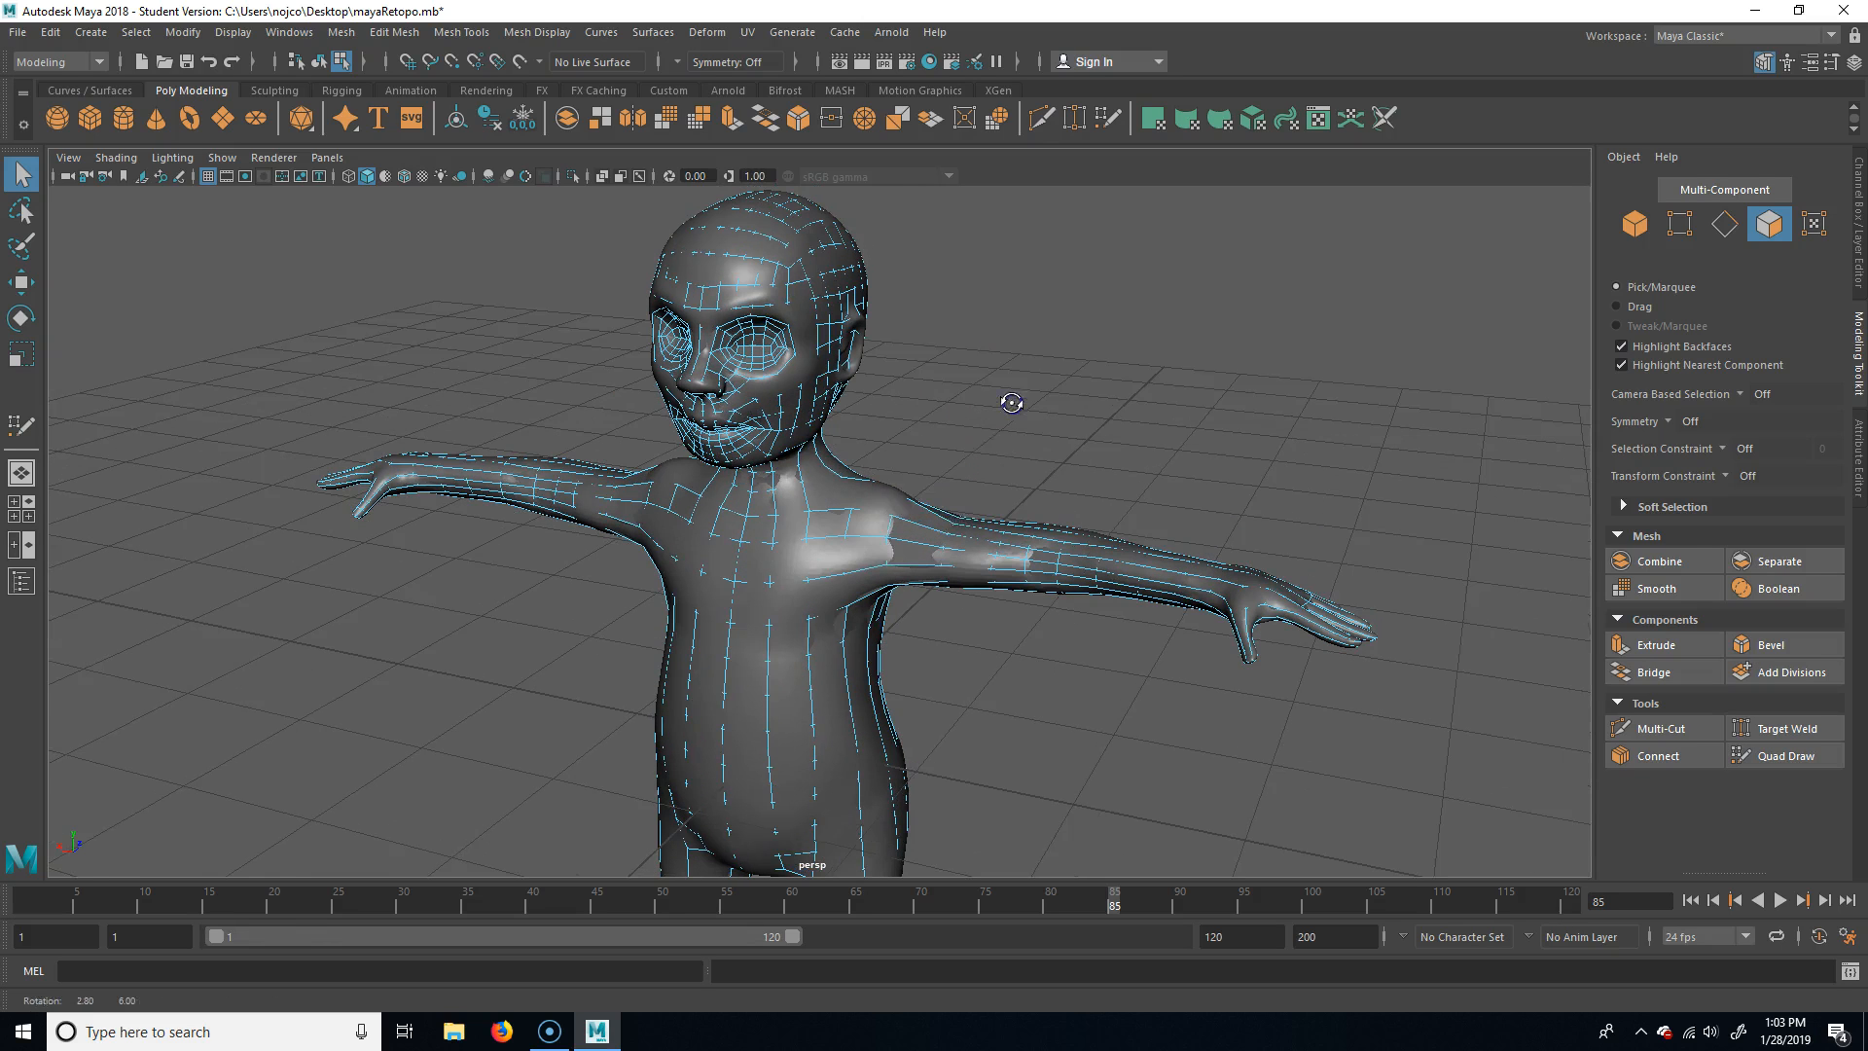
right_click(925, 530)
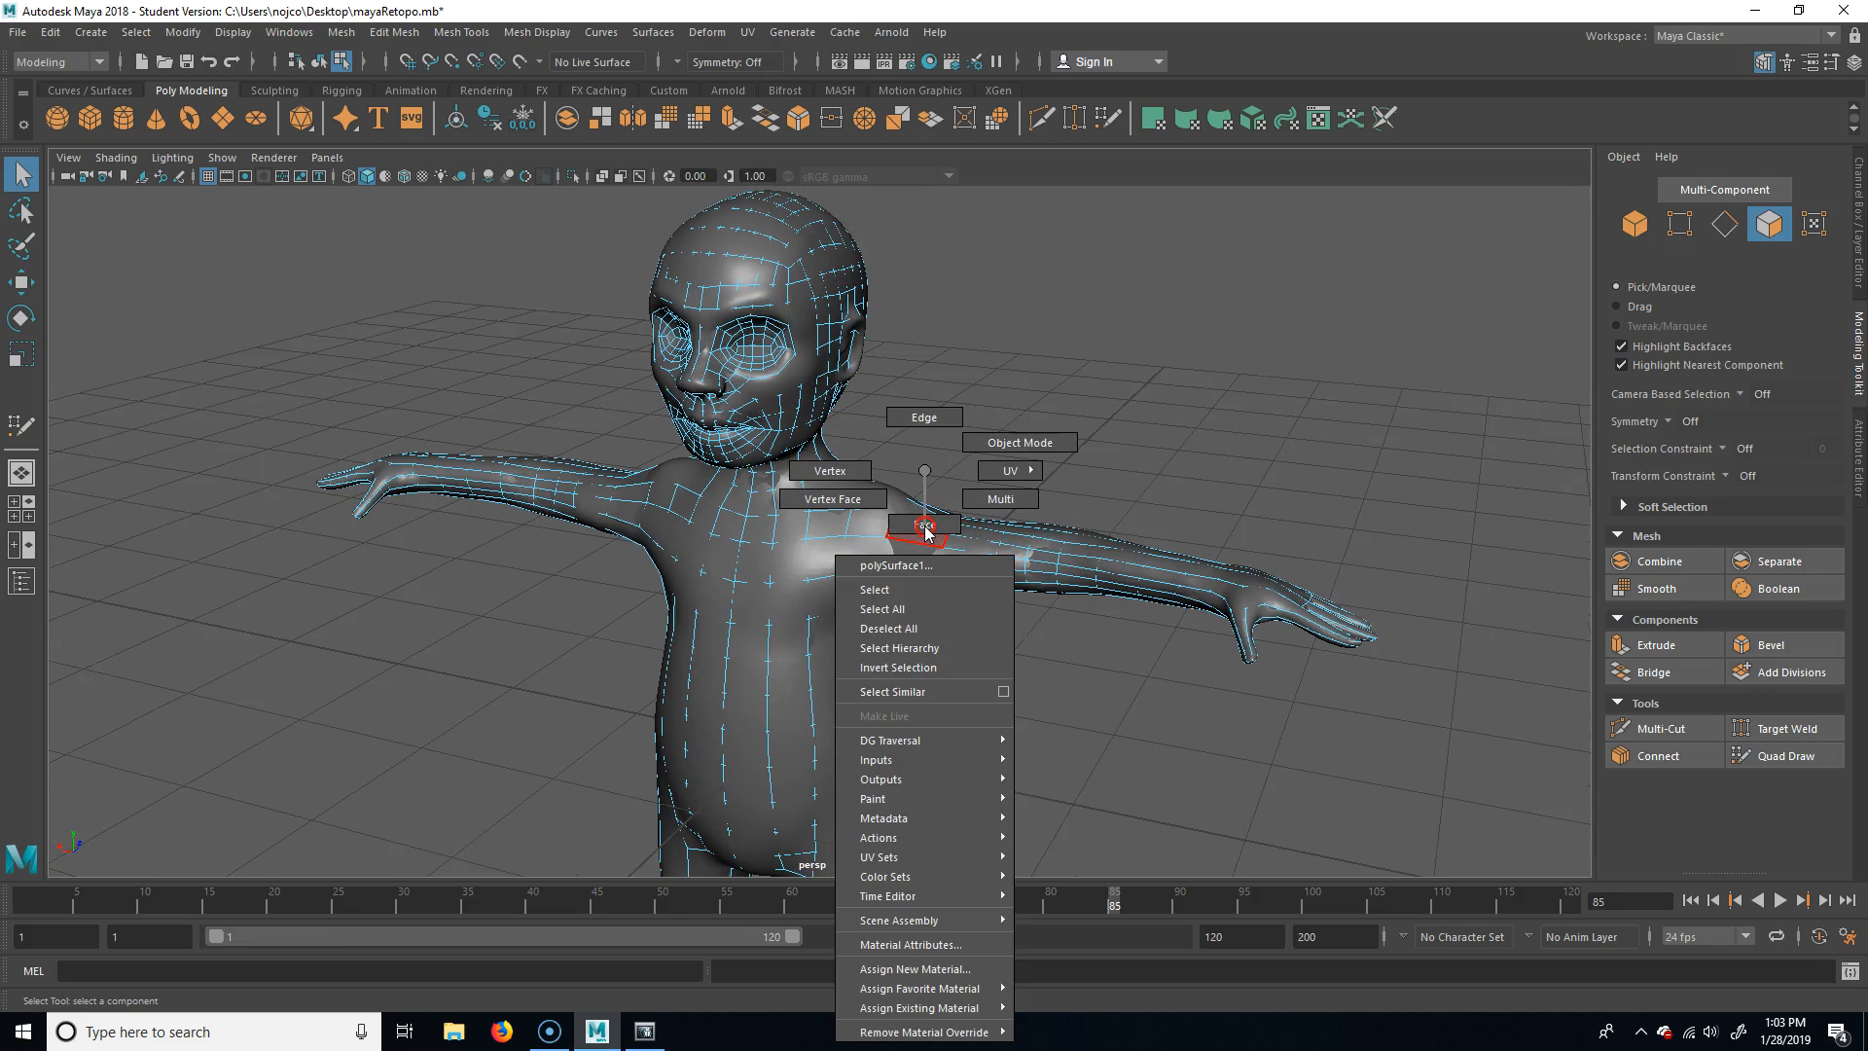
left_click(1018, 445)
Select the low-poly retopology mesh polySurface1 instead of the dense zbrushToMaya sculpt
left_click_drag(835, 619, 861, 598, "alt")
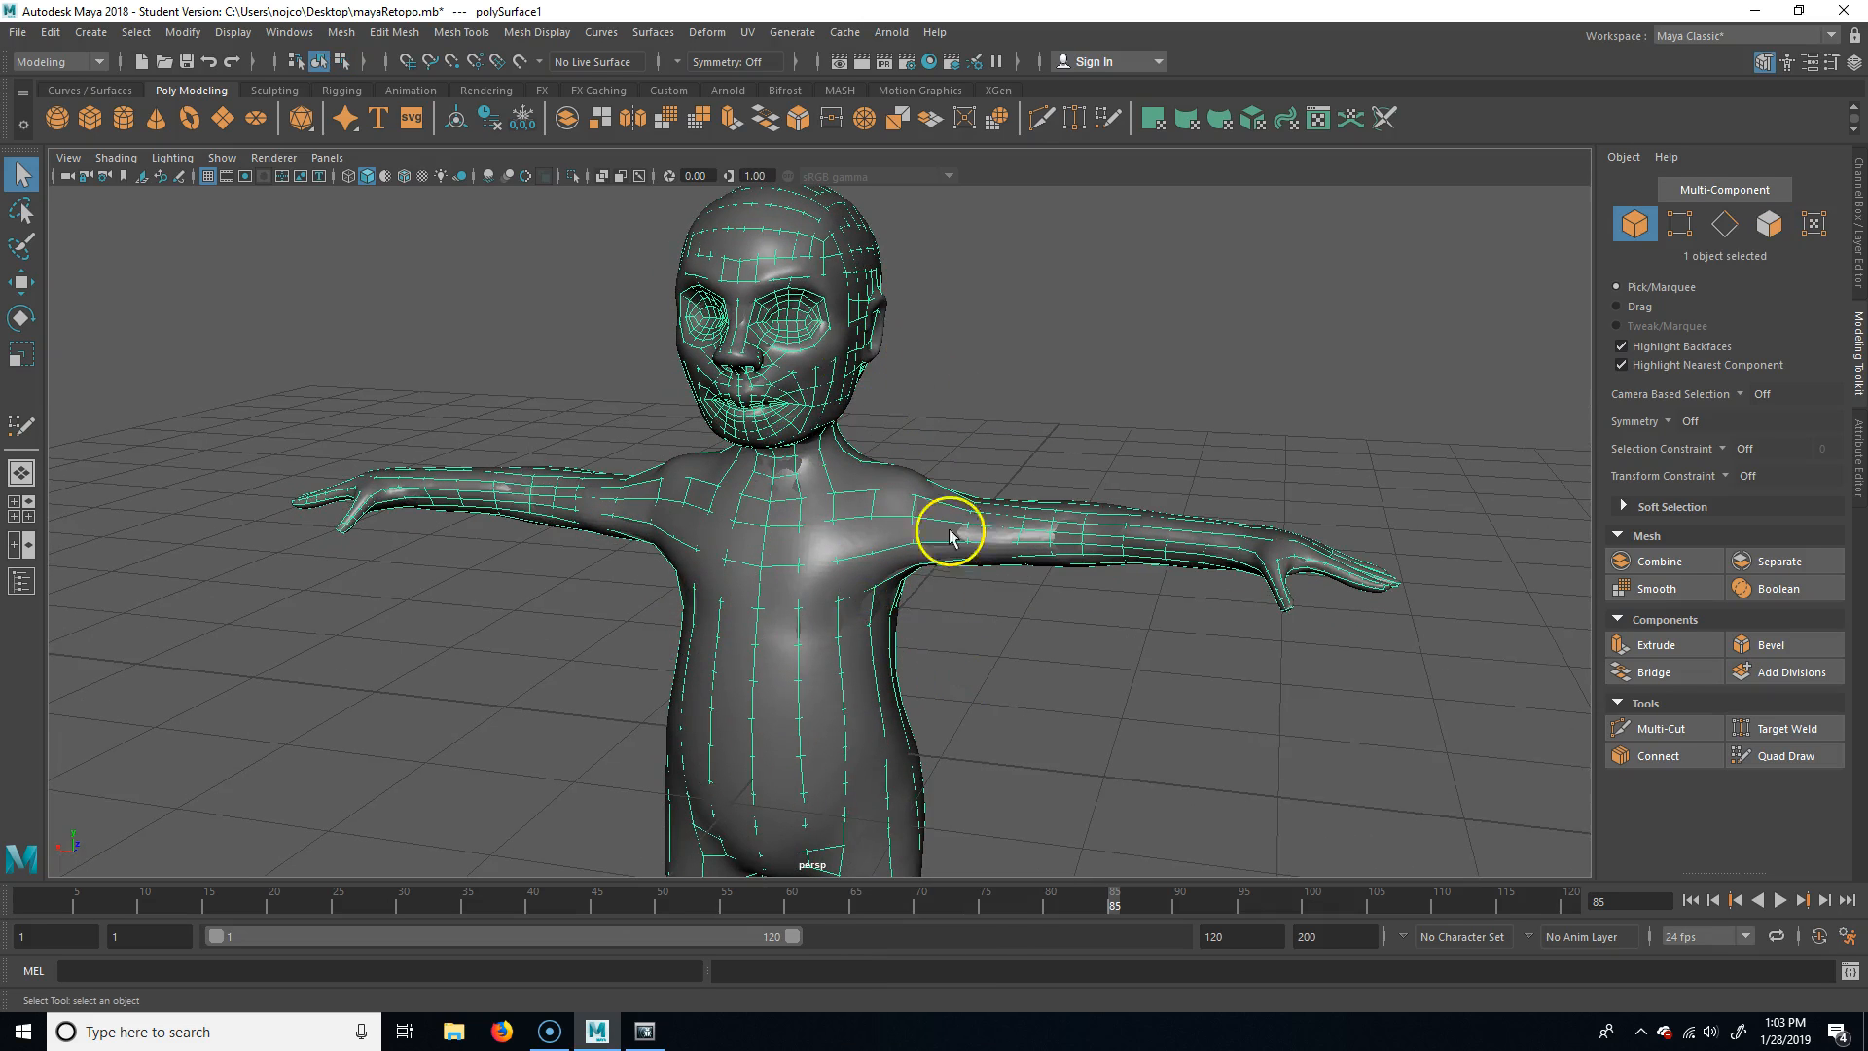
left_click(1016, 551)
left_click(898, 538)
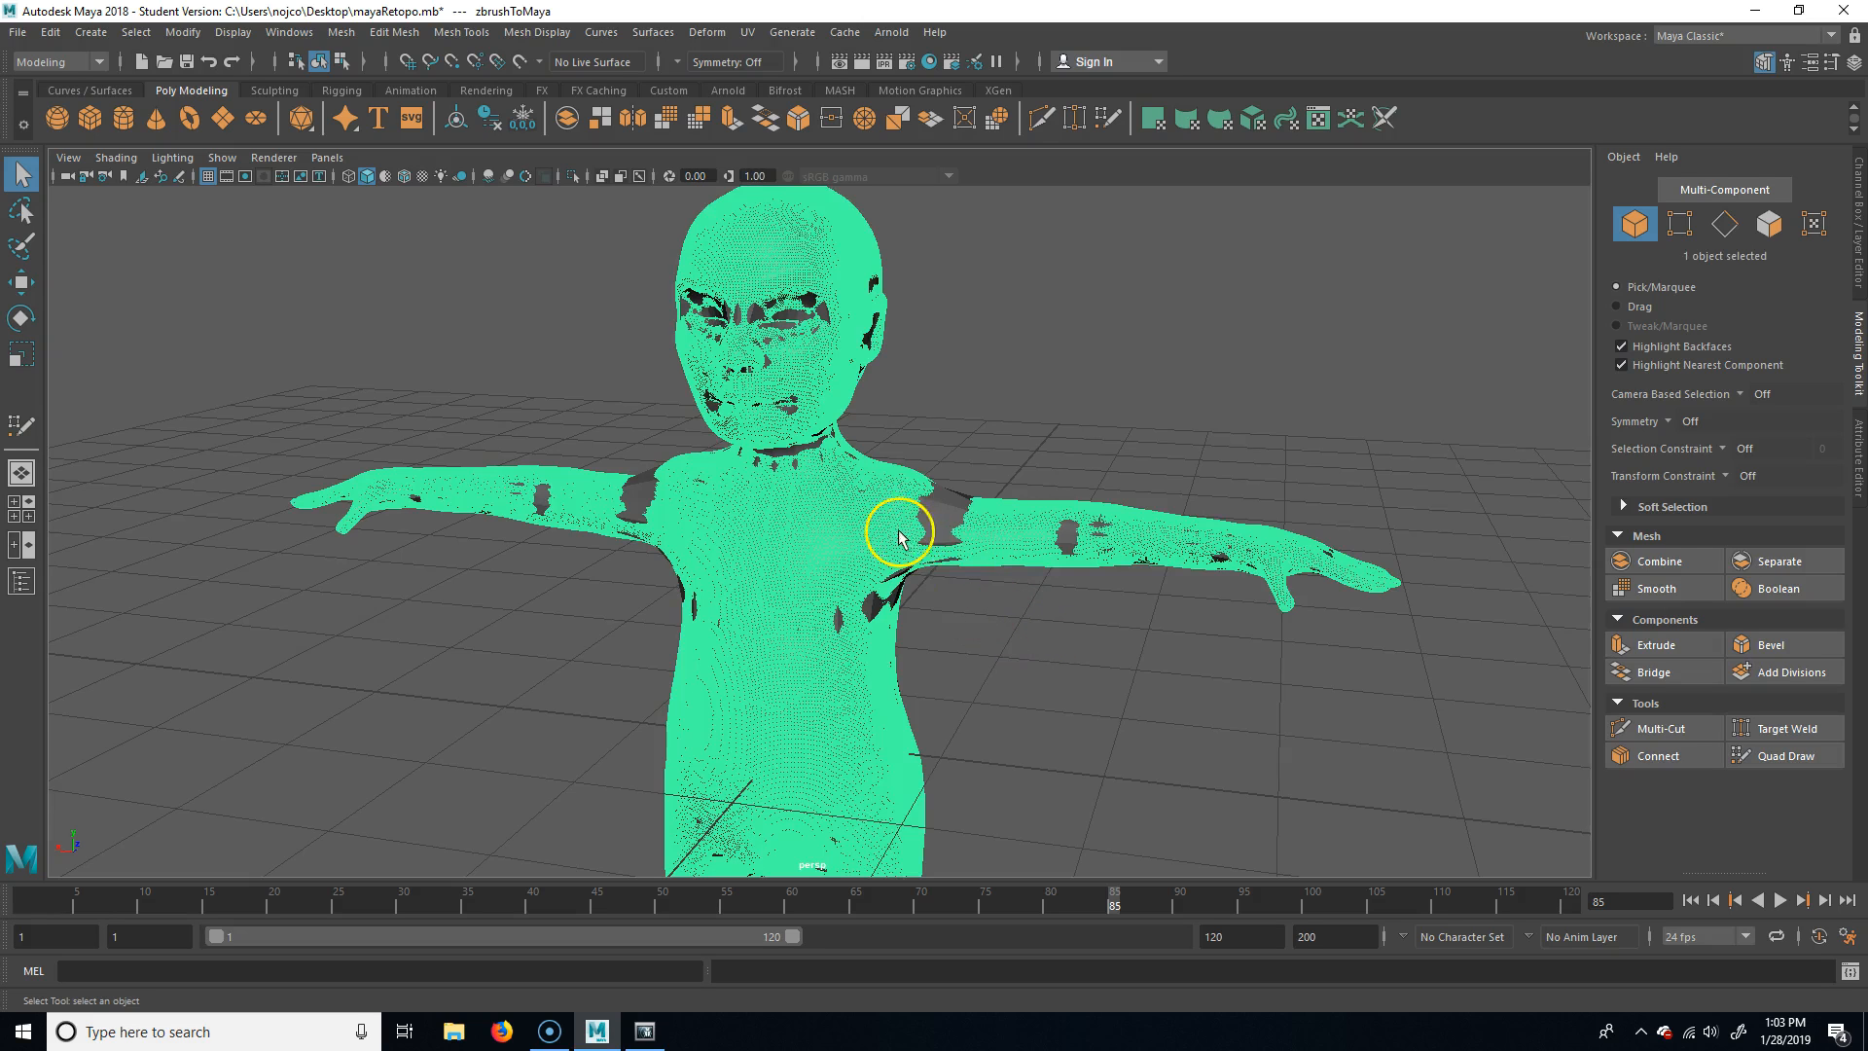
left_click(1049, 521)
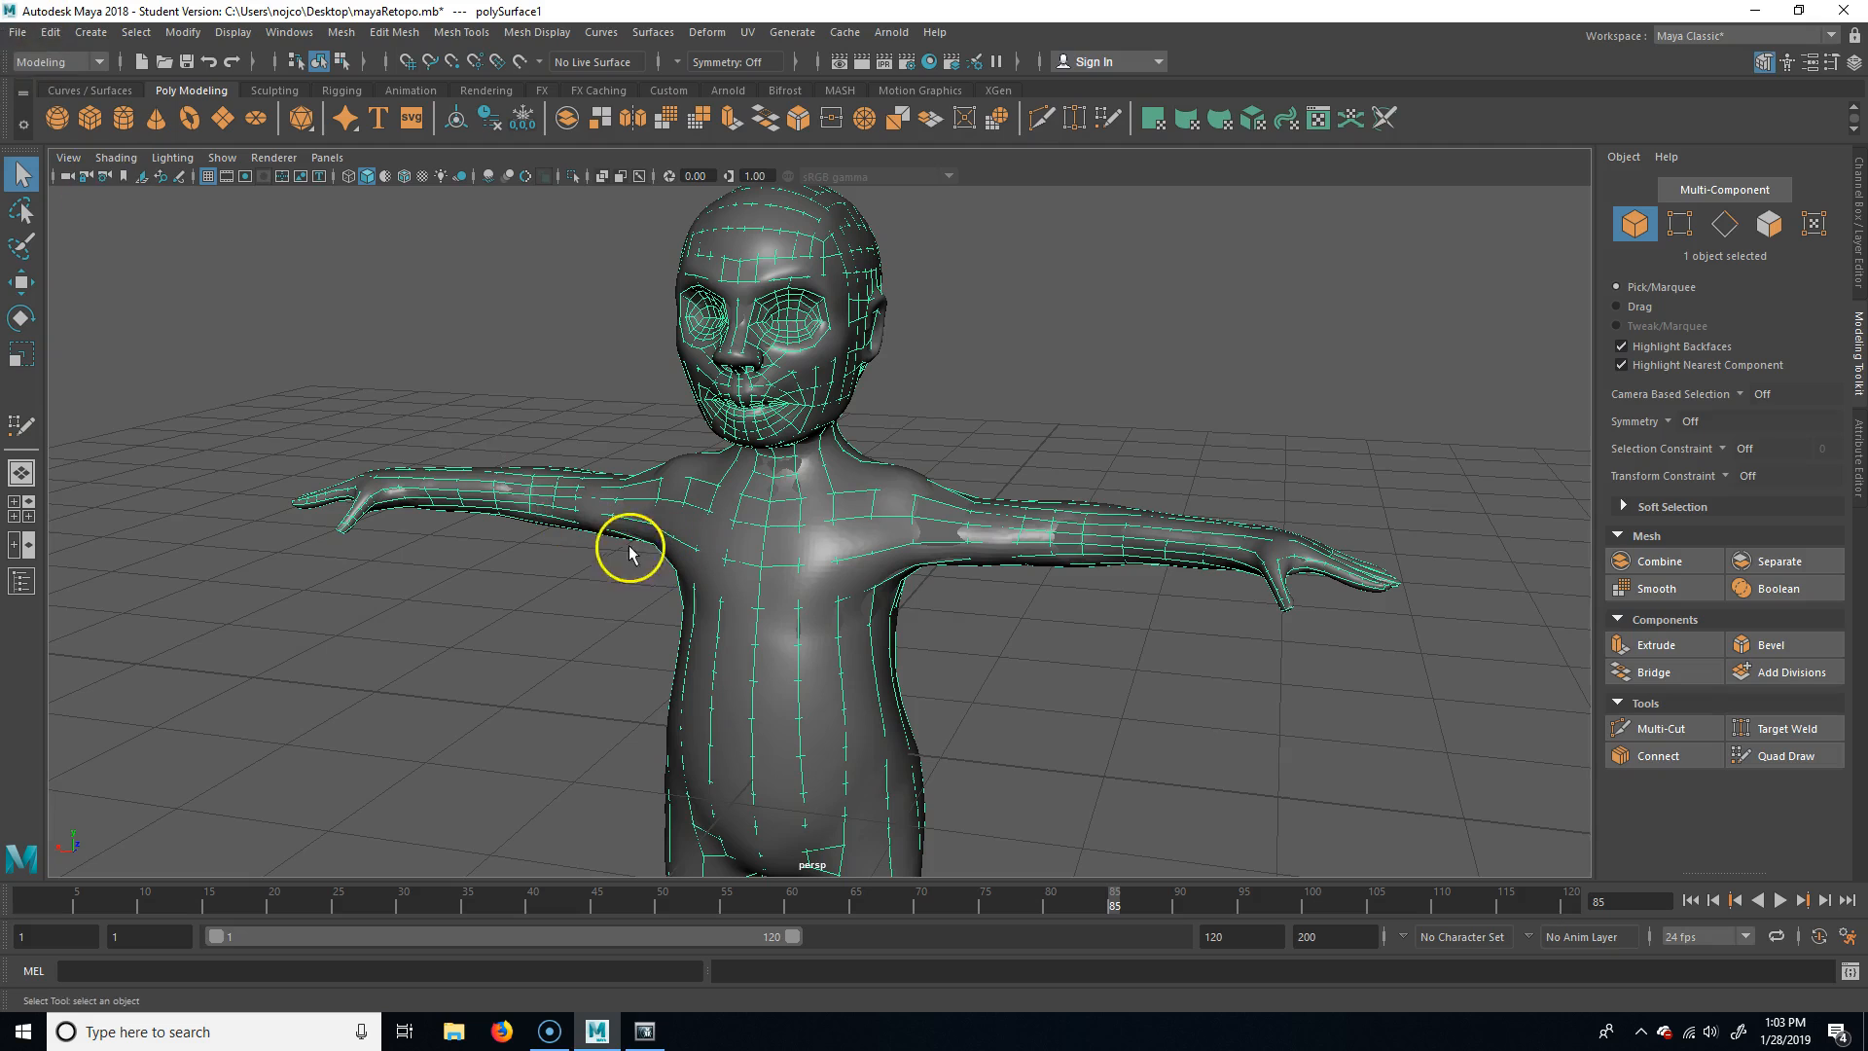
Check the loaded and auto-load settings of objExport.mll in the Plug-in Manager
left_click(20, 37)
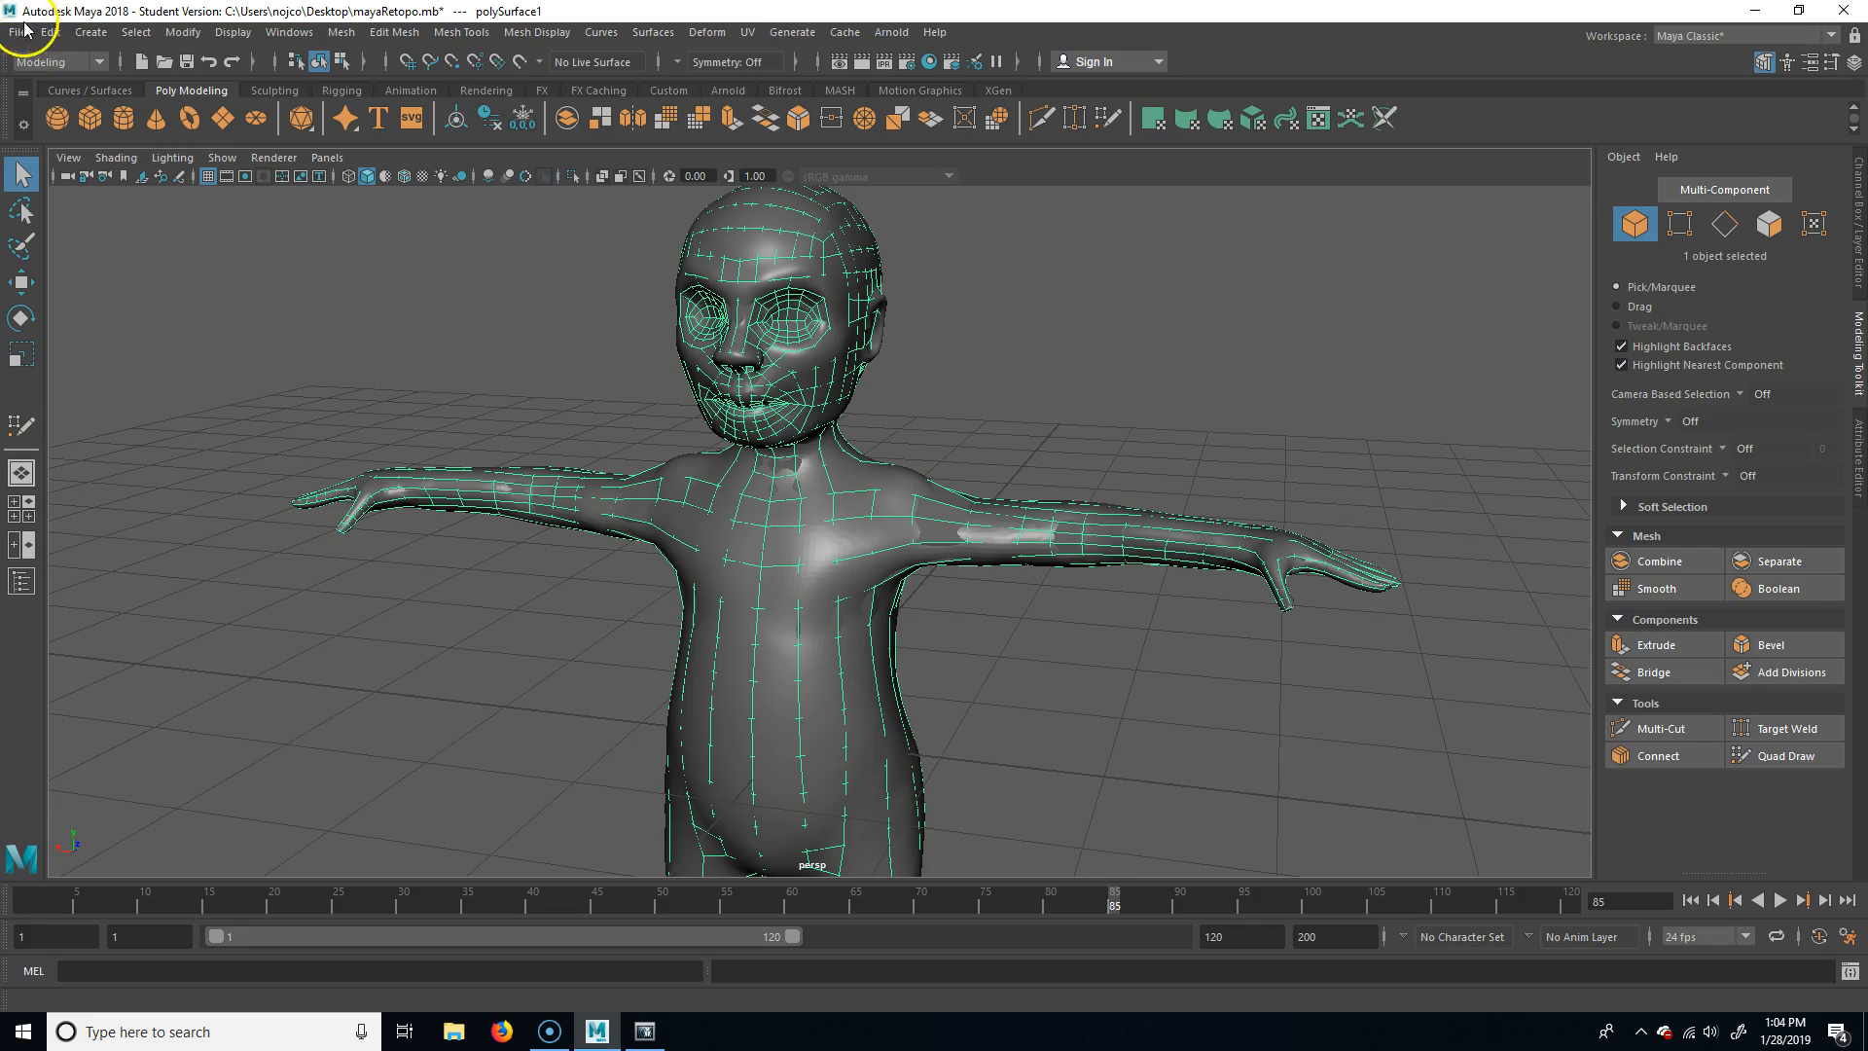
left_click(286, 35)
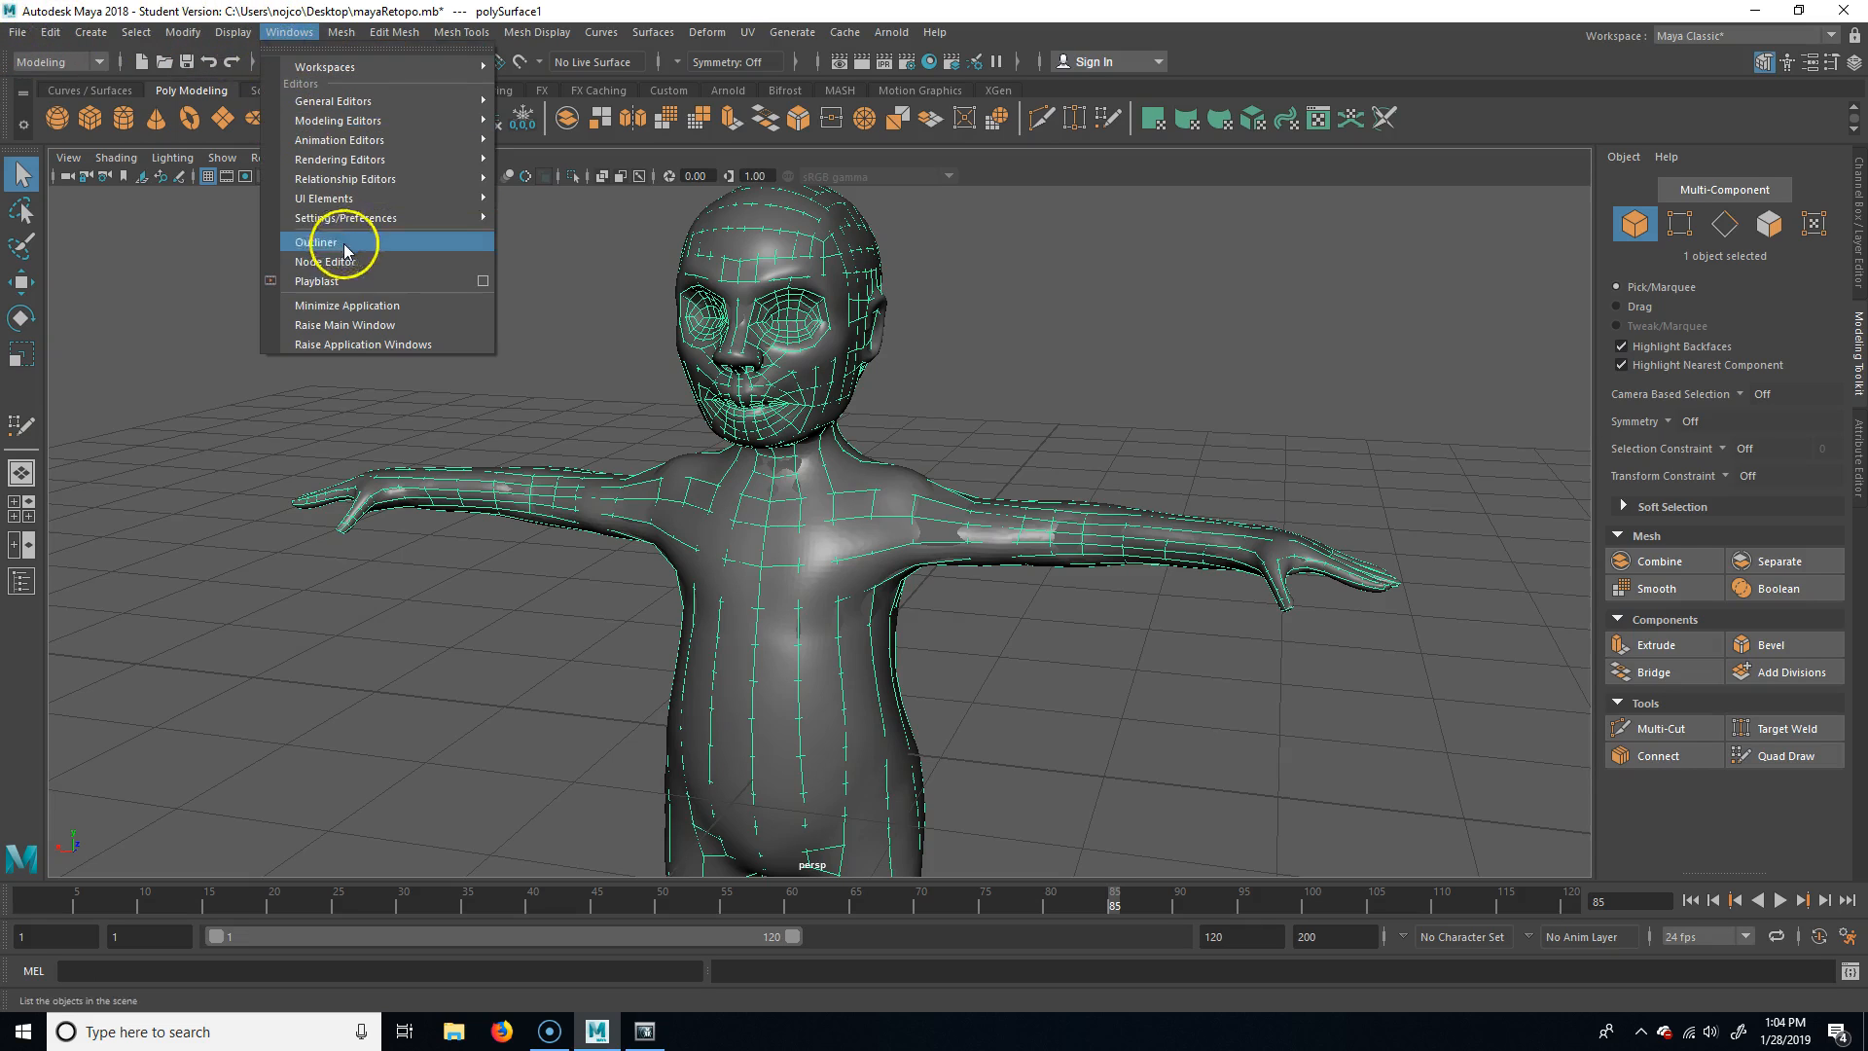
mouse_move(383, 217)
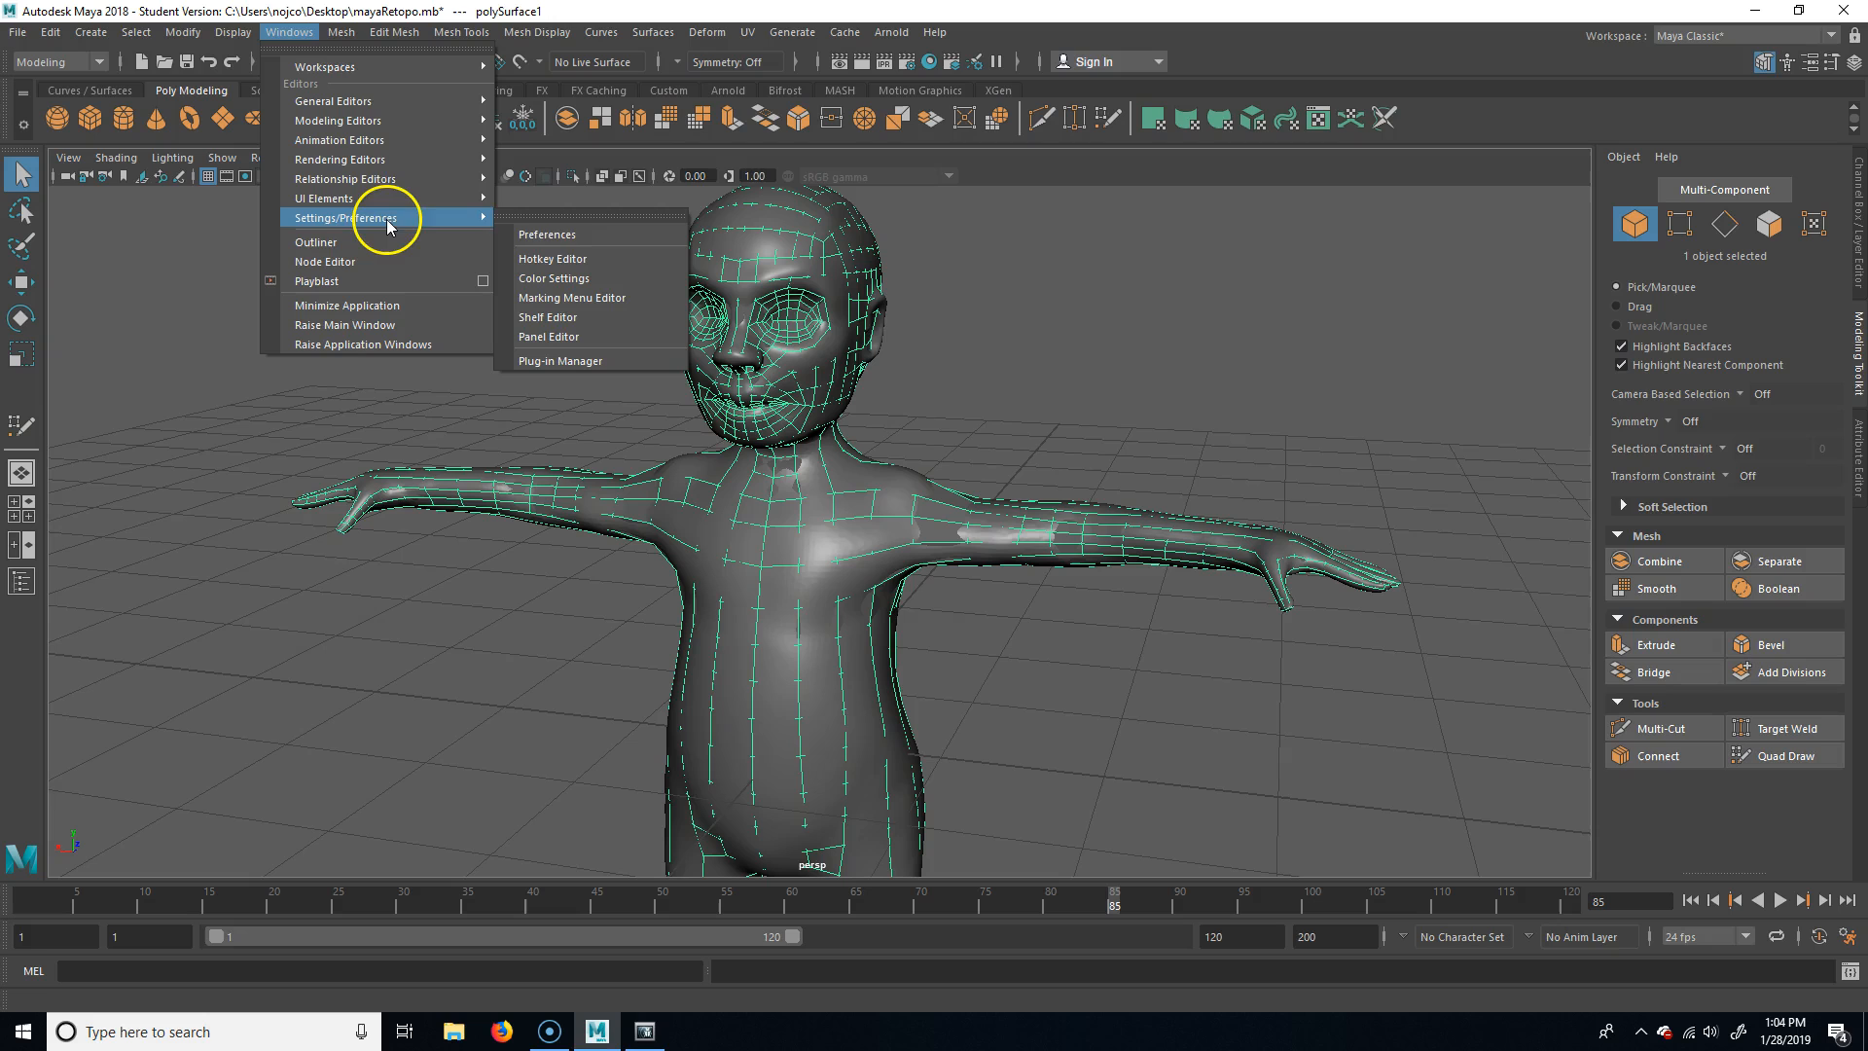
left_click(617, 360)
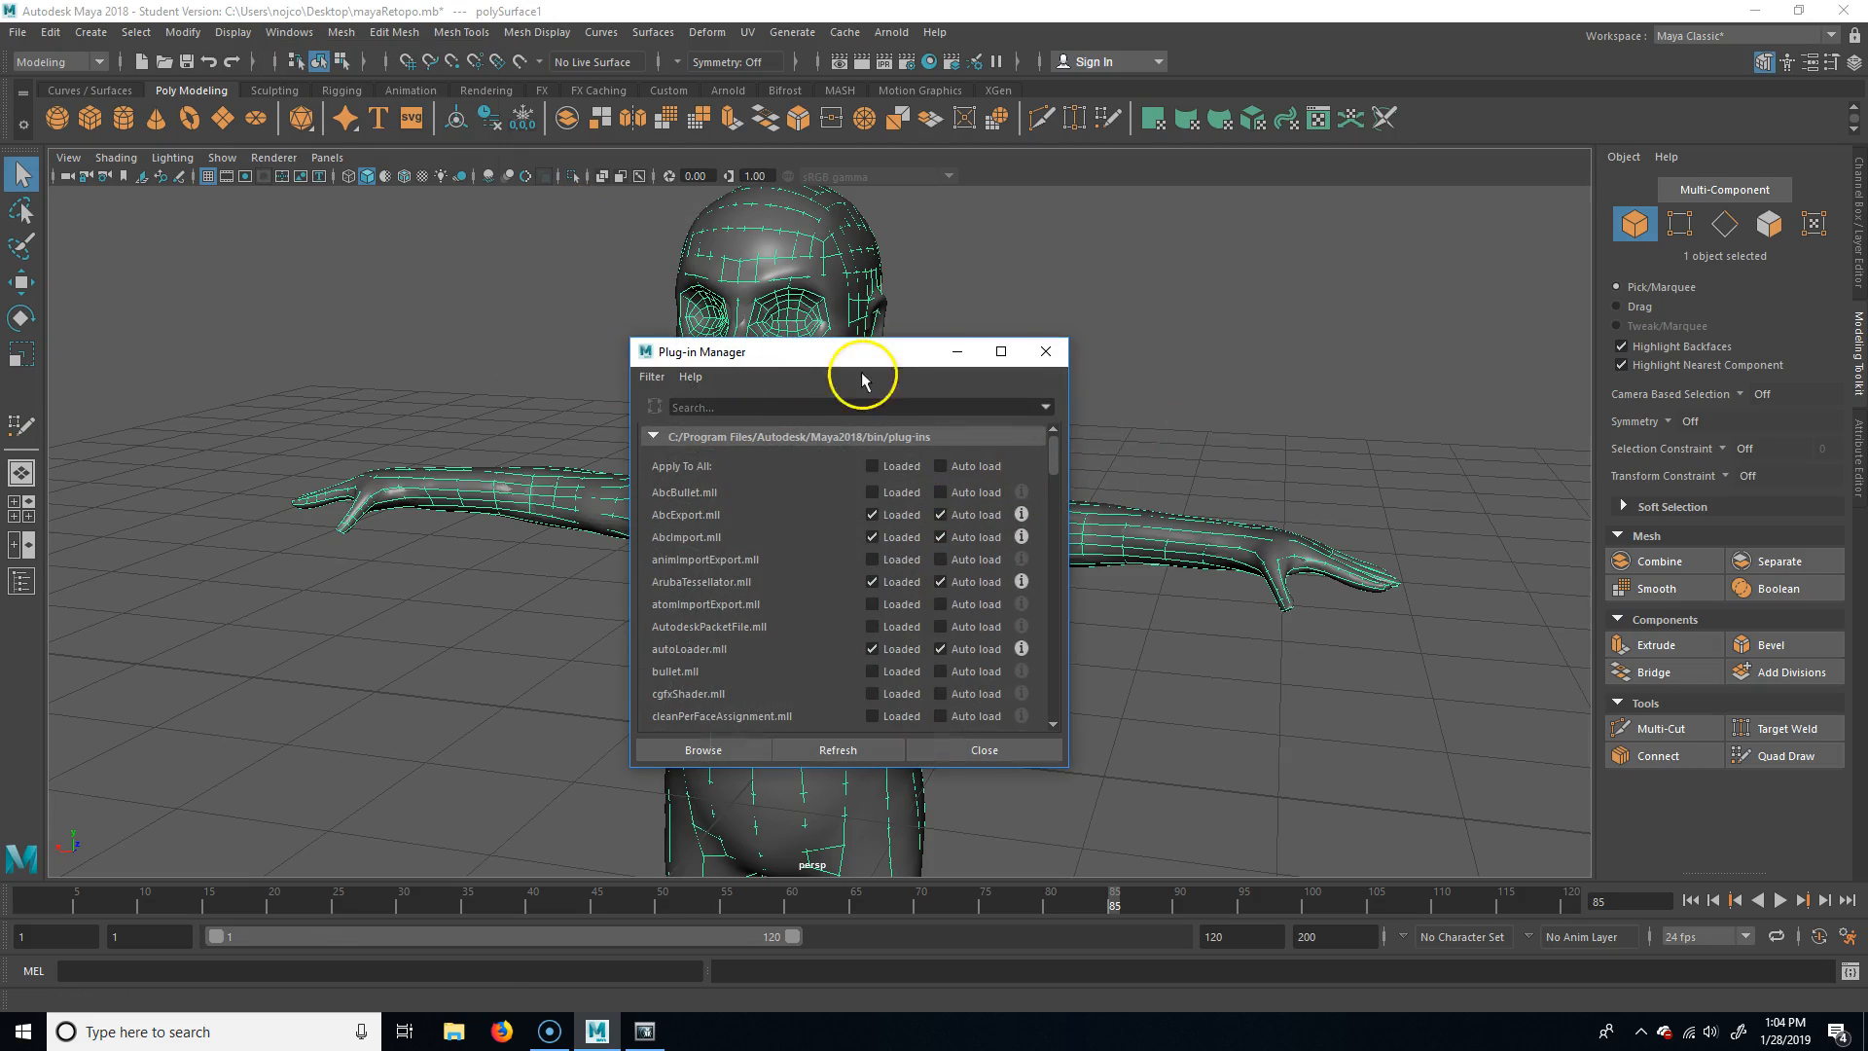
left_click_drag(878, 370, 590, 224)
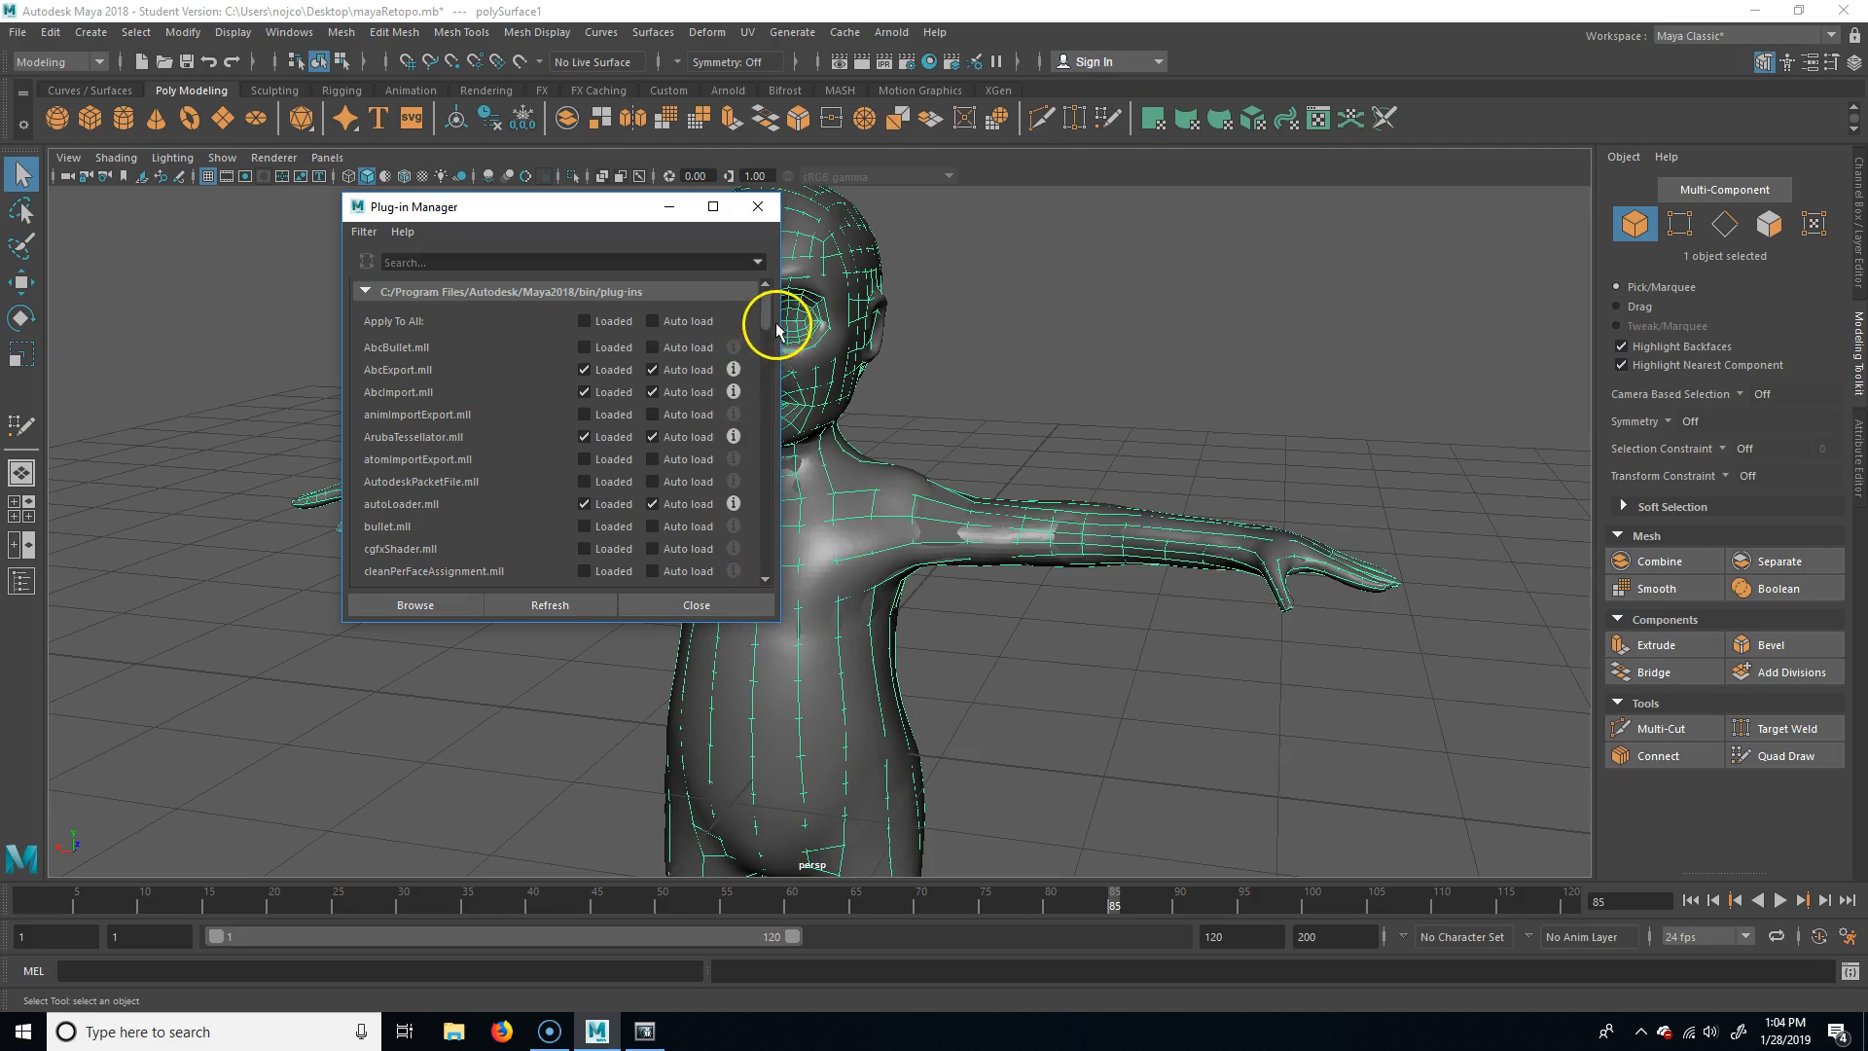
left_click_drag(769, 322, 761, 417)
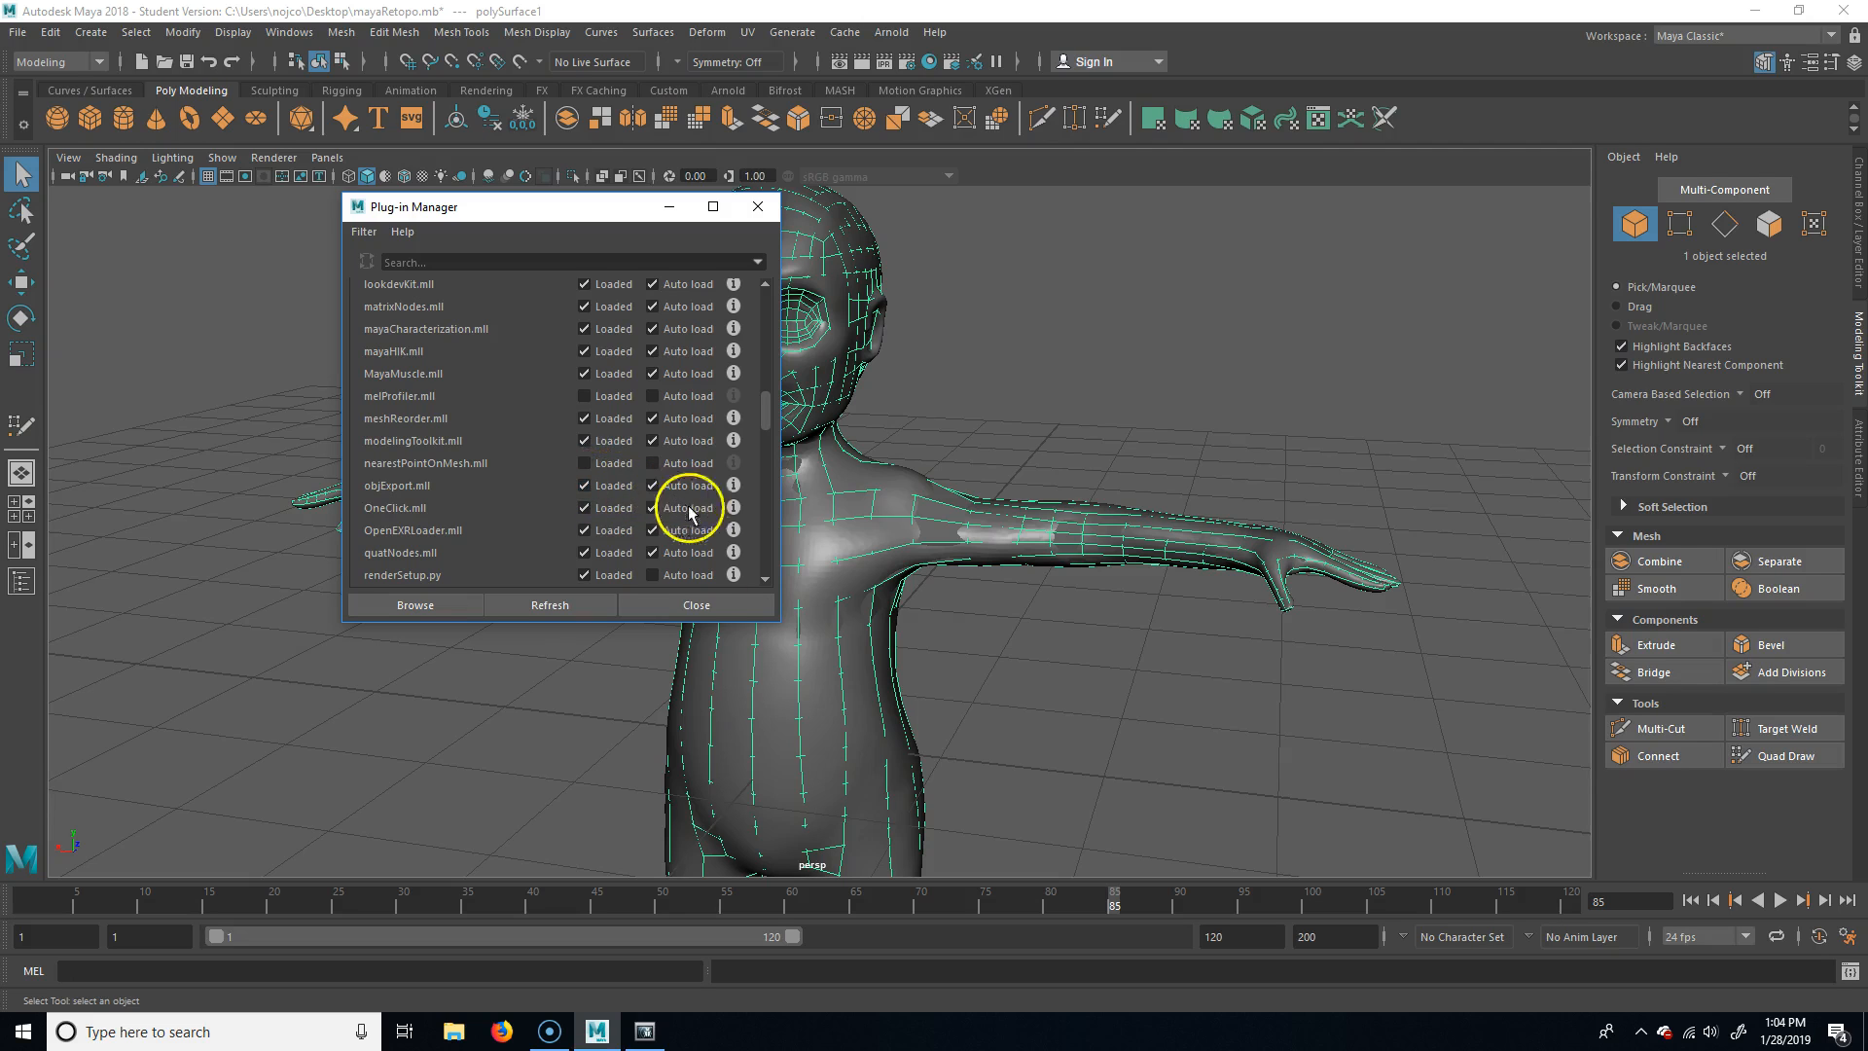
left_click(688, 604)
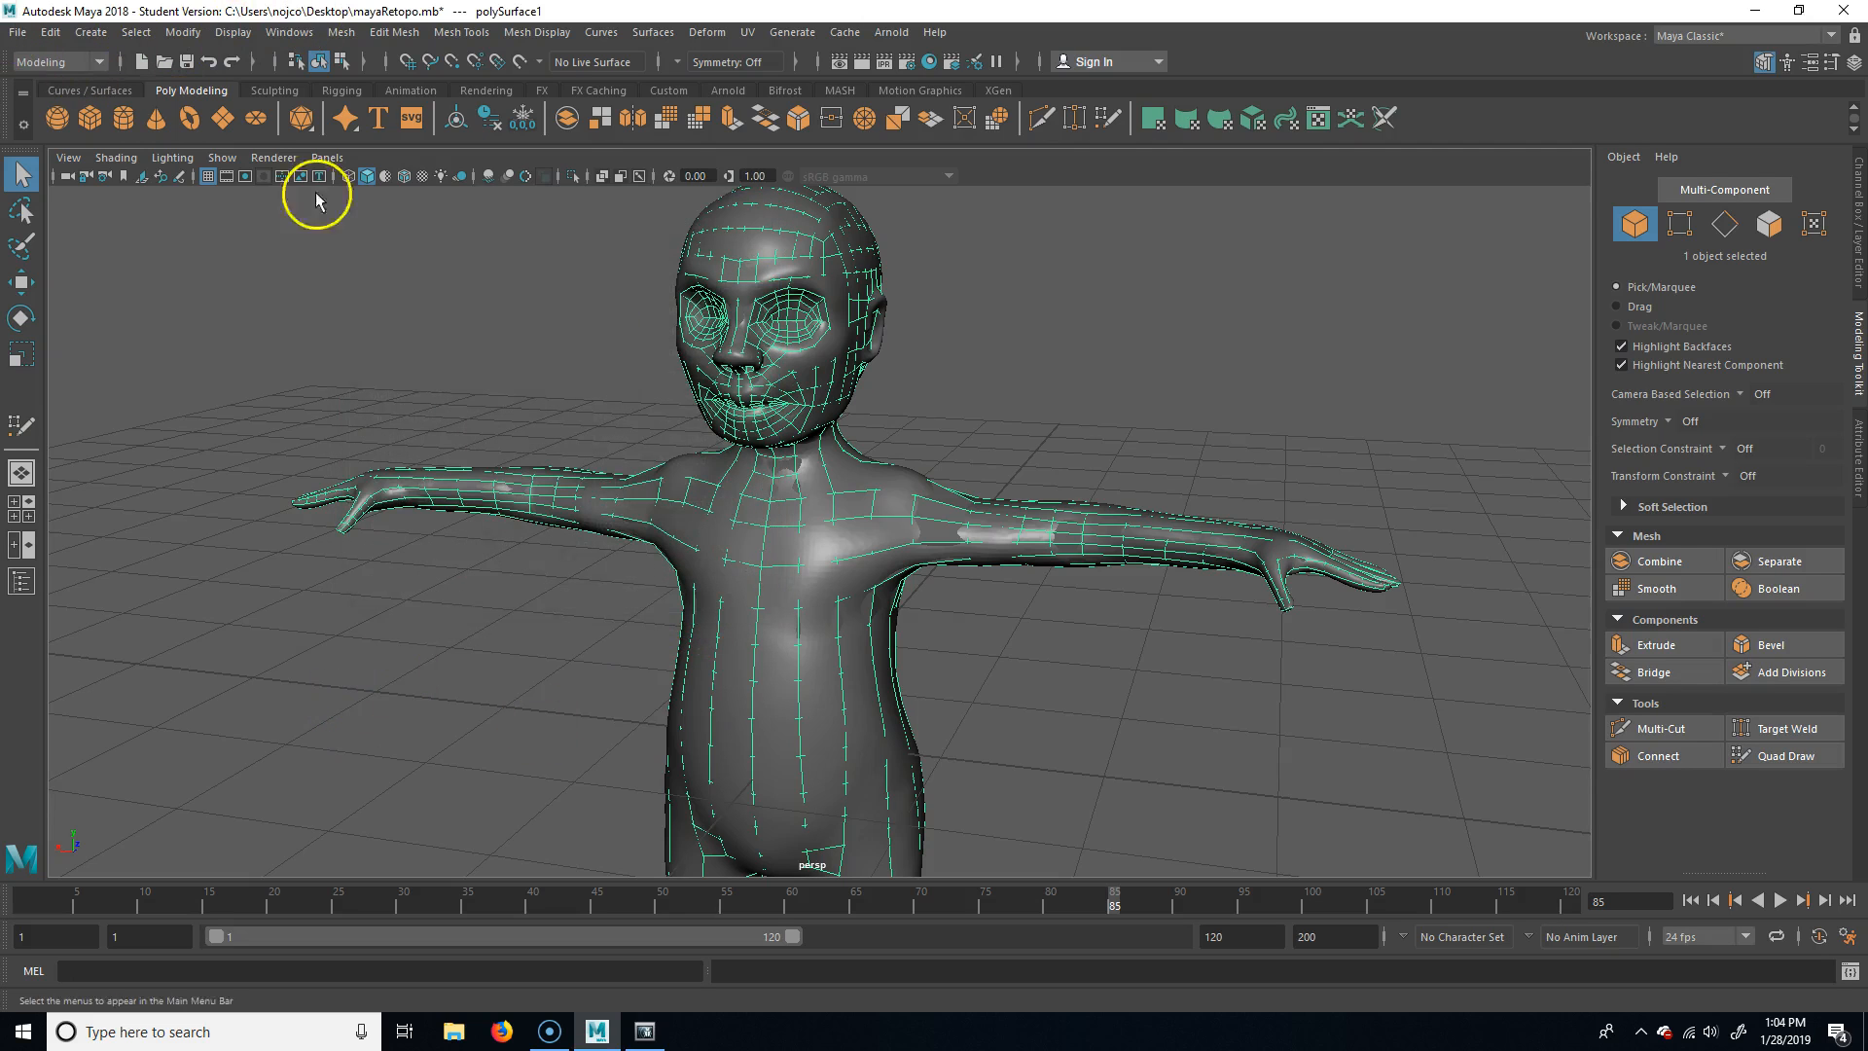
Export the selected mesh to the Desktop as an OBJ file named mayaToZbrush
left_click(16, 32)
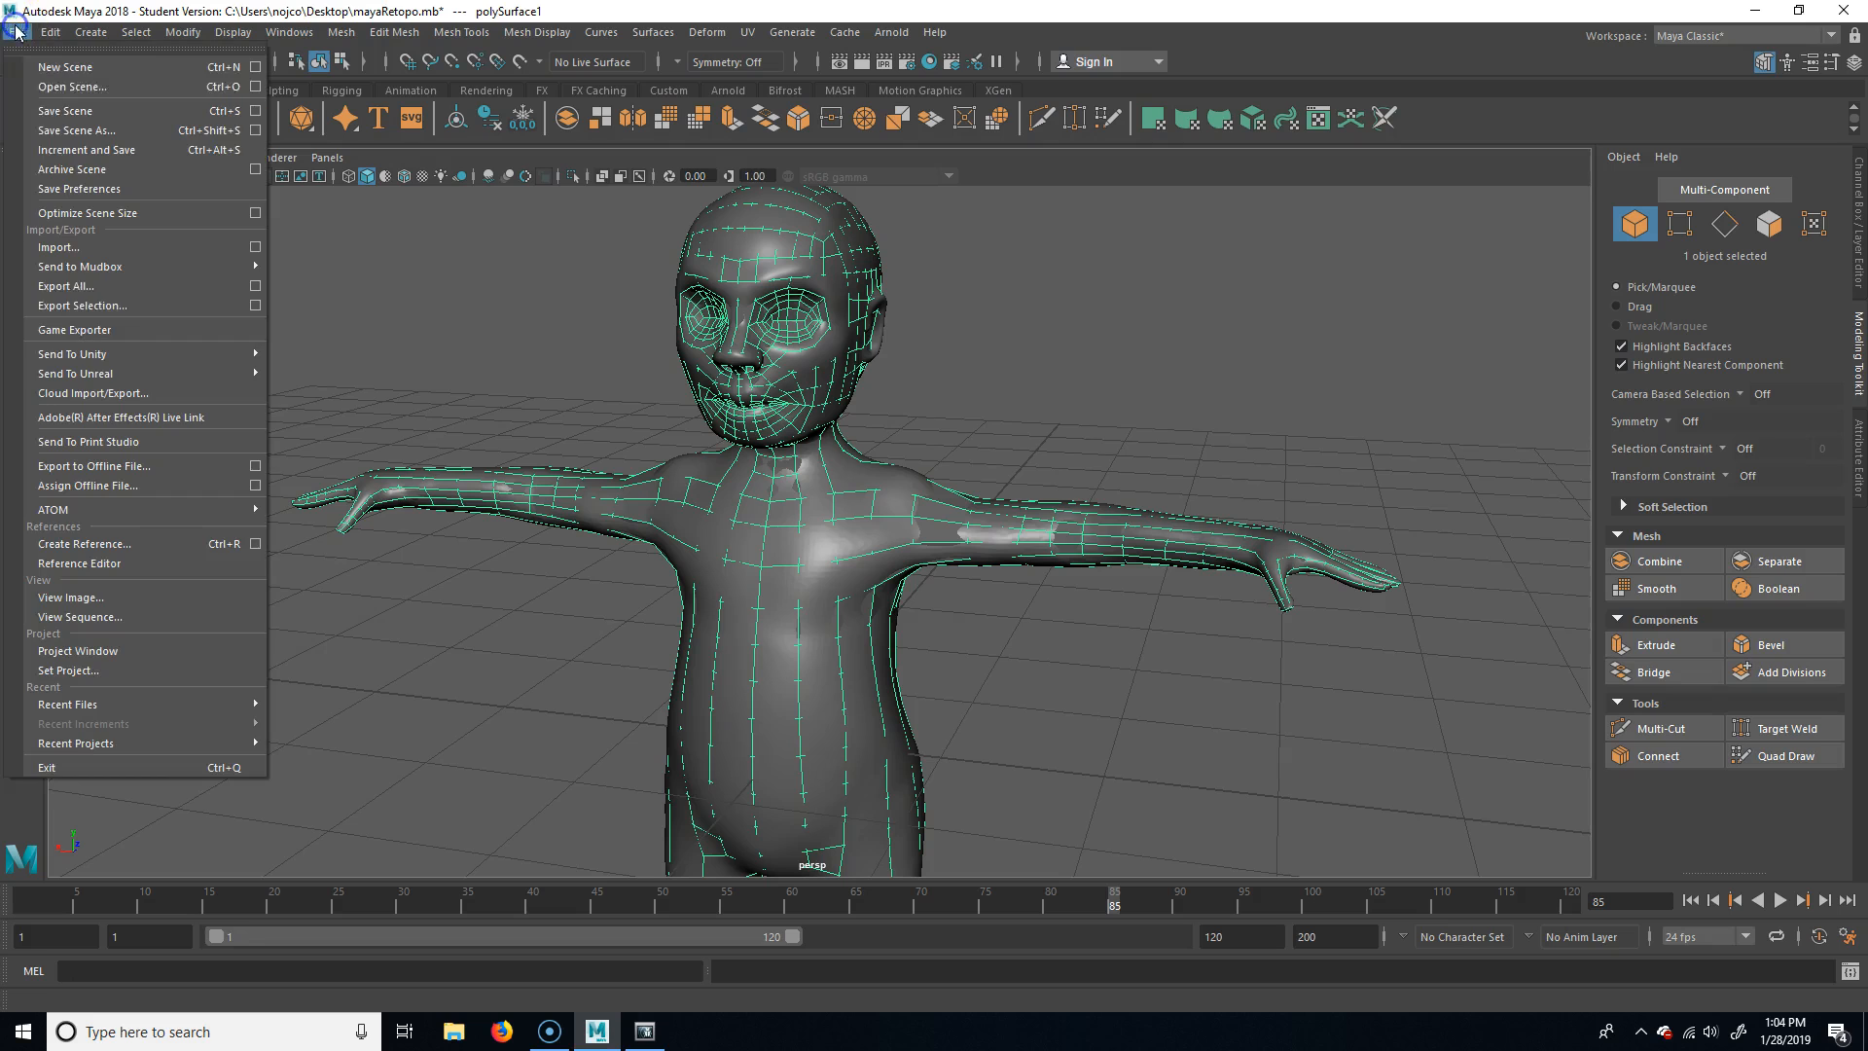
left_click(88, 307)
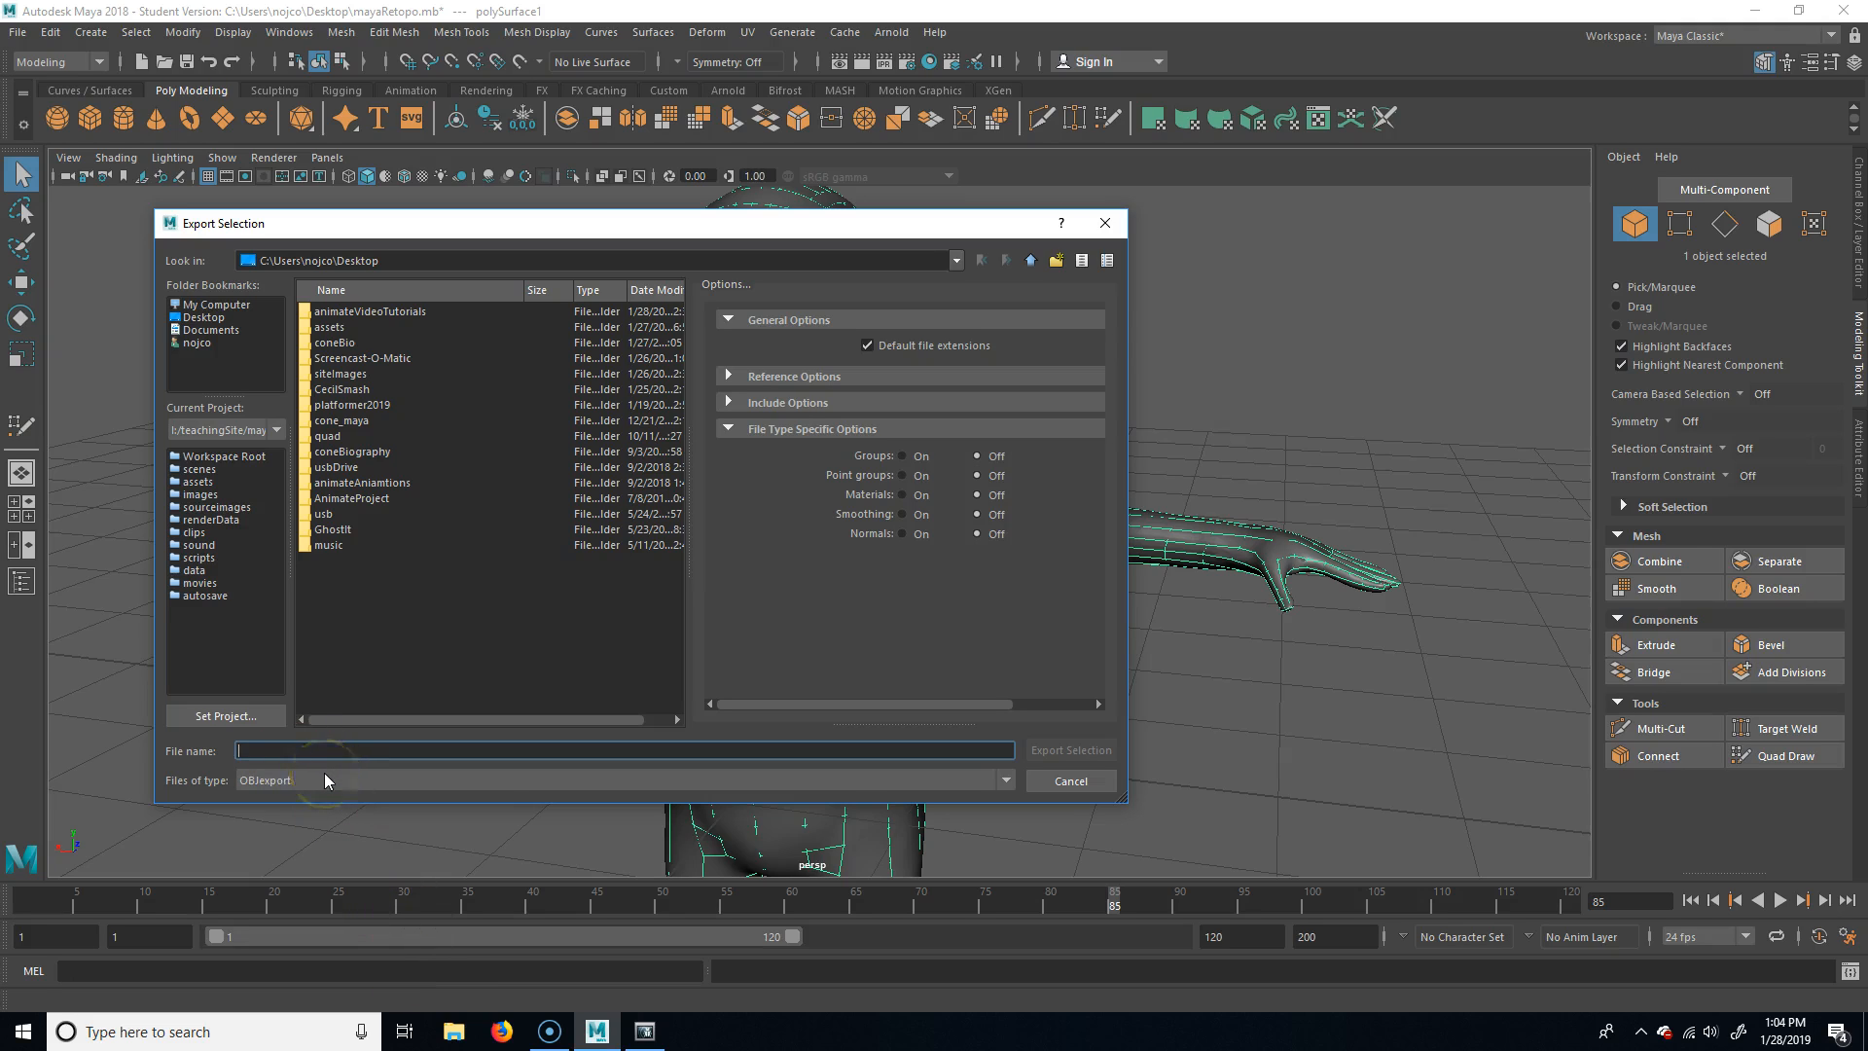
type("mayaToZbrush")
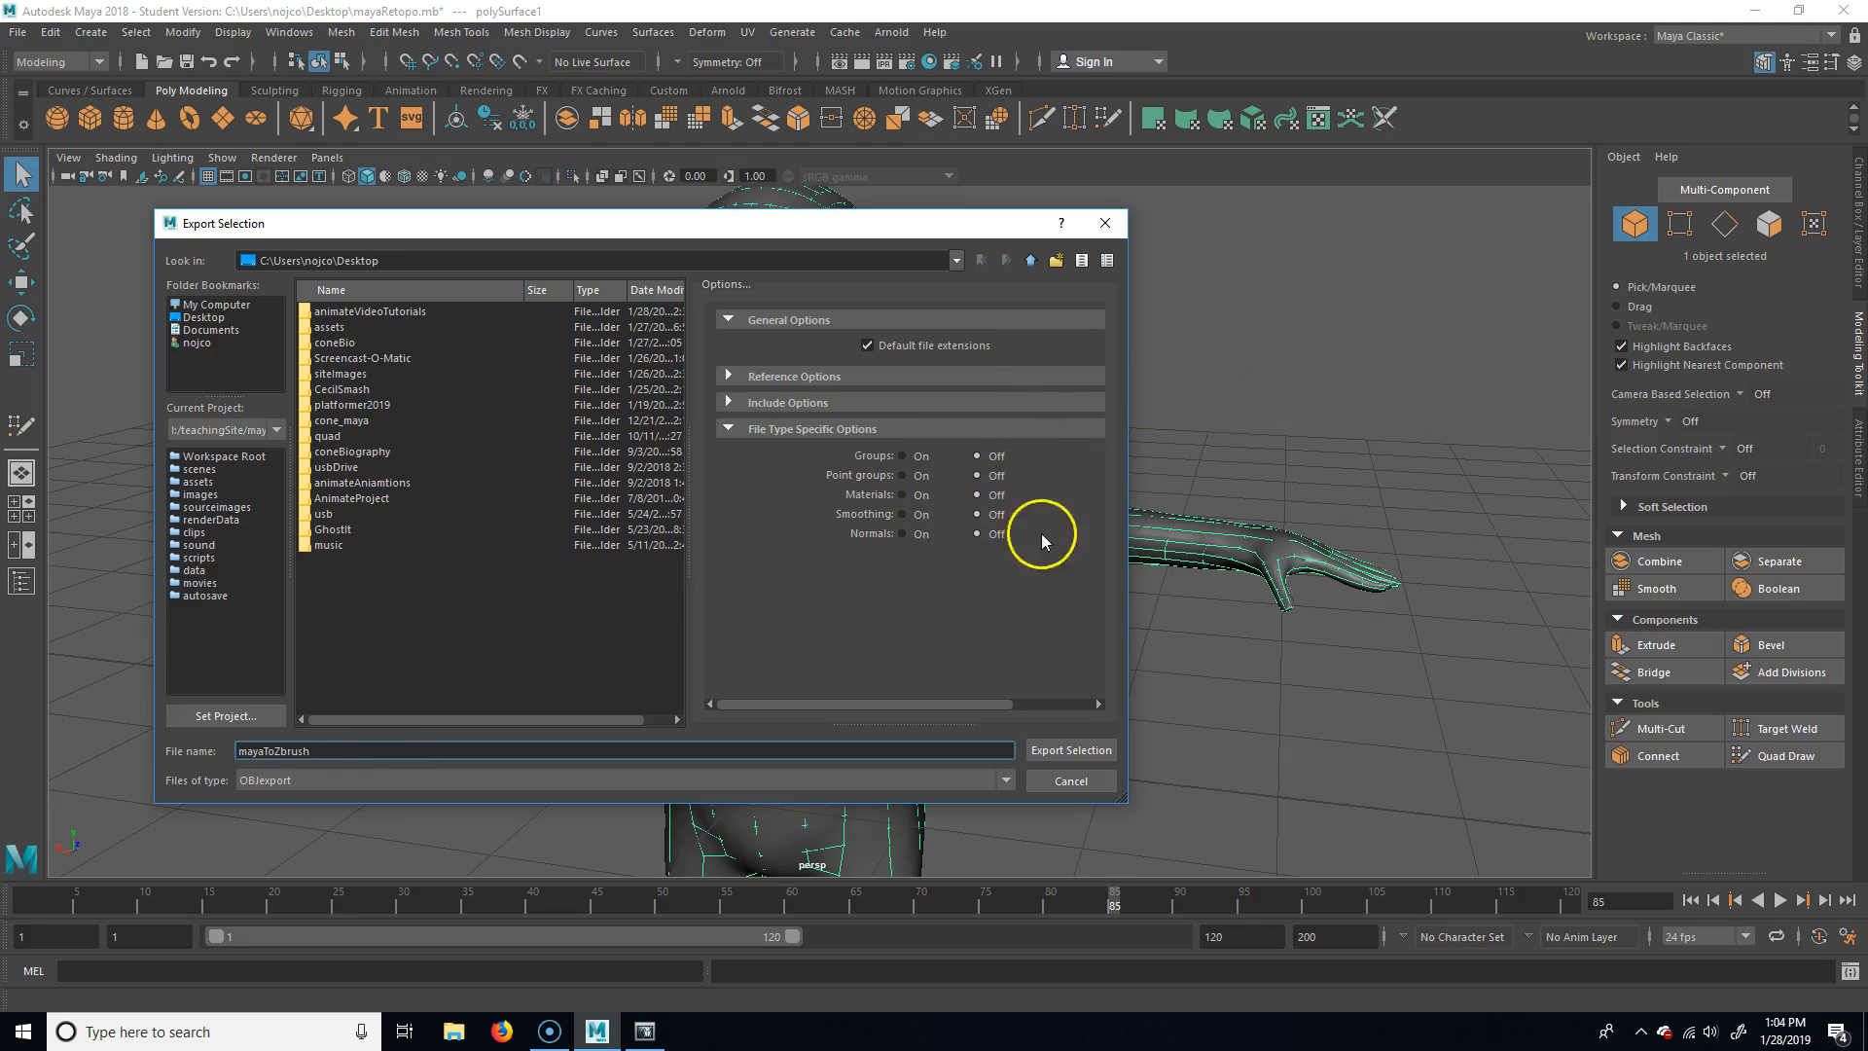
left_click(1074, 751)
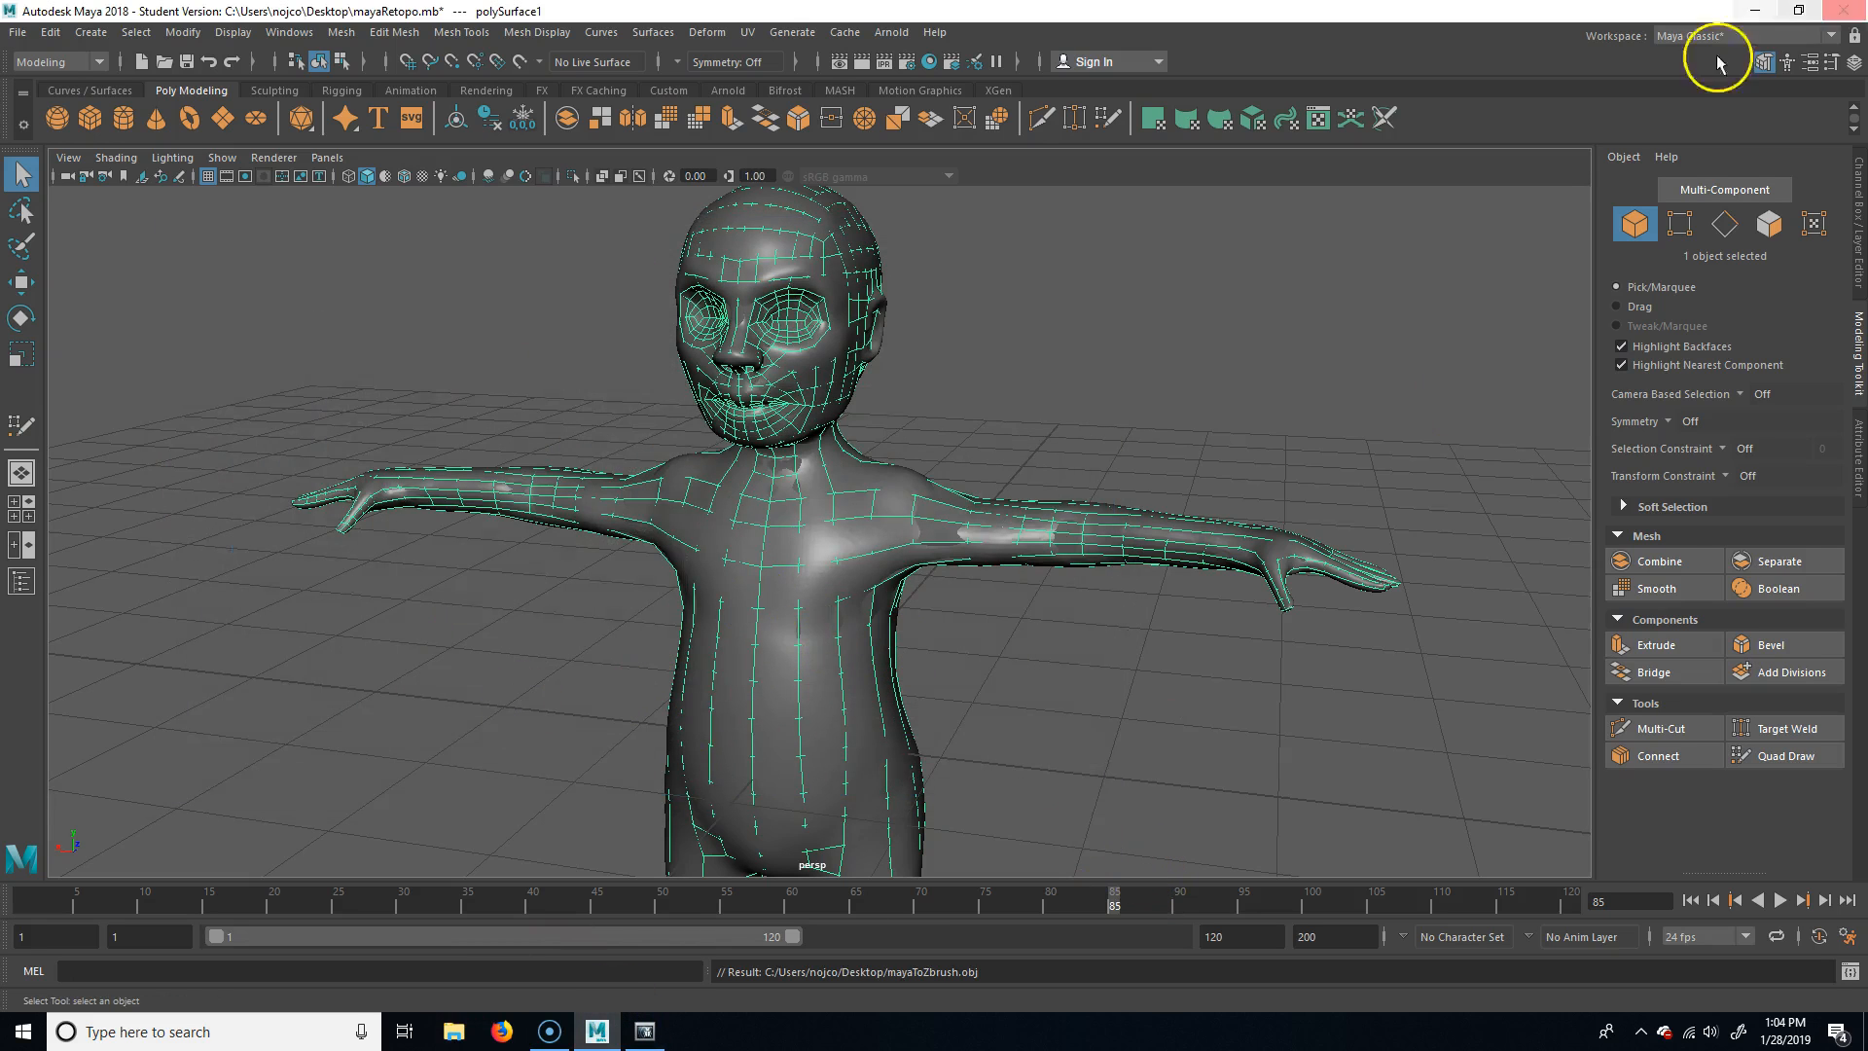
Close Maya and save the changes to mayaRetopo.mb
left_click(1844, 10)
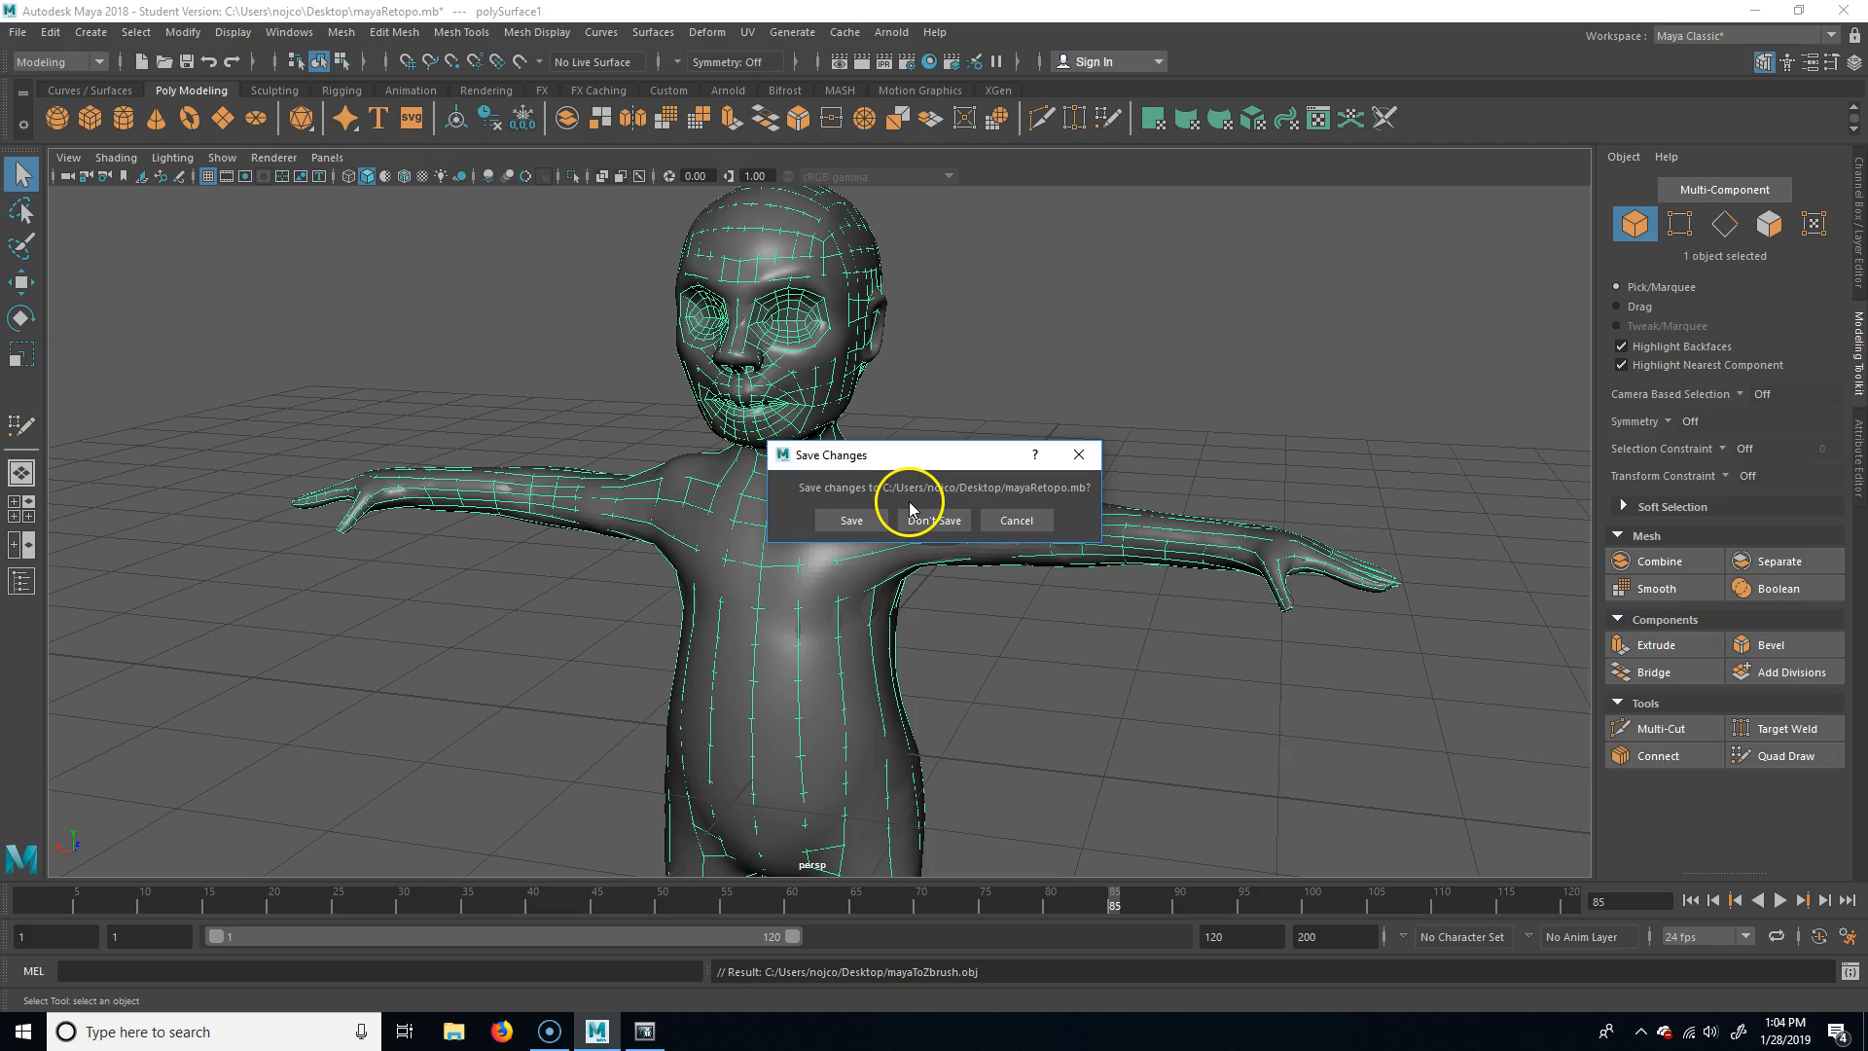
left_click(880, 522)
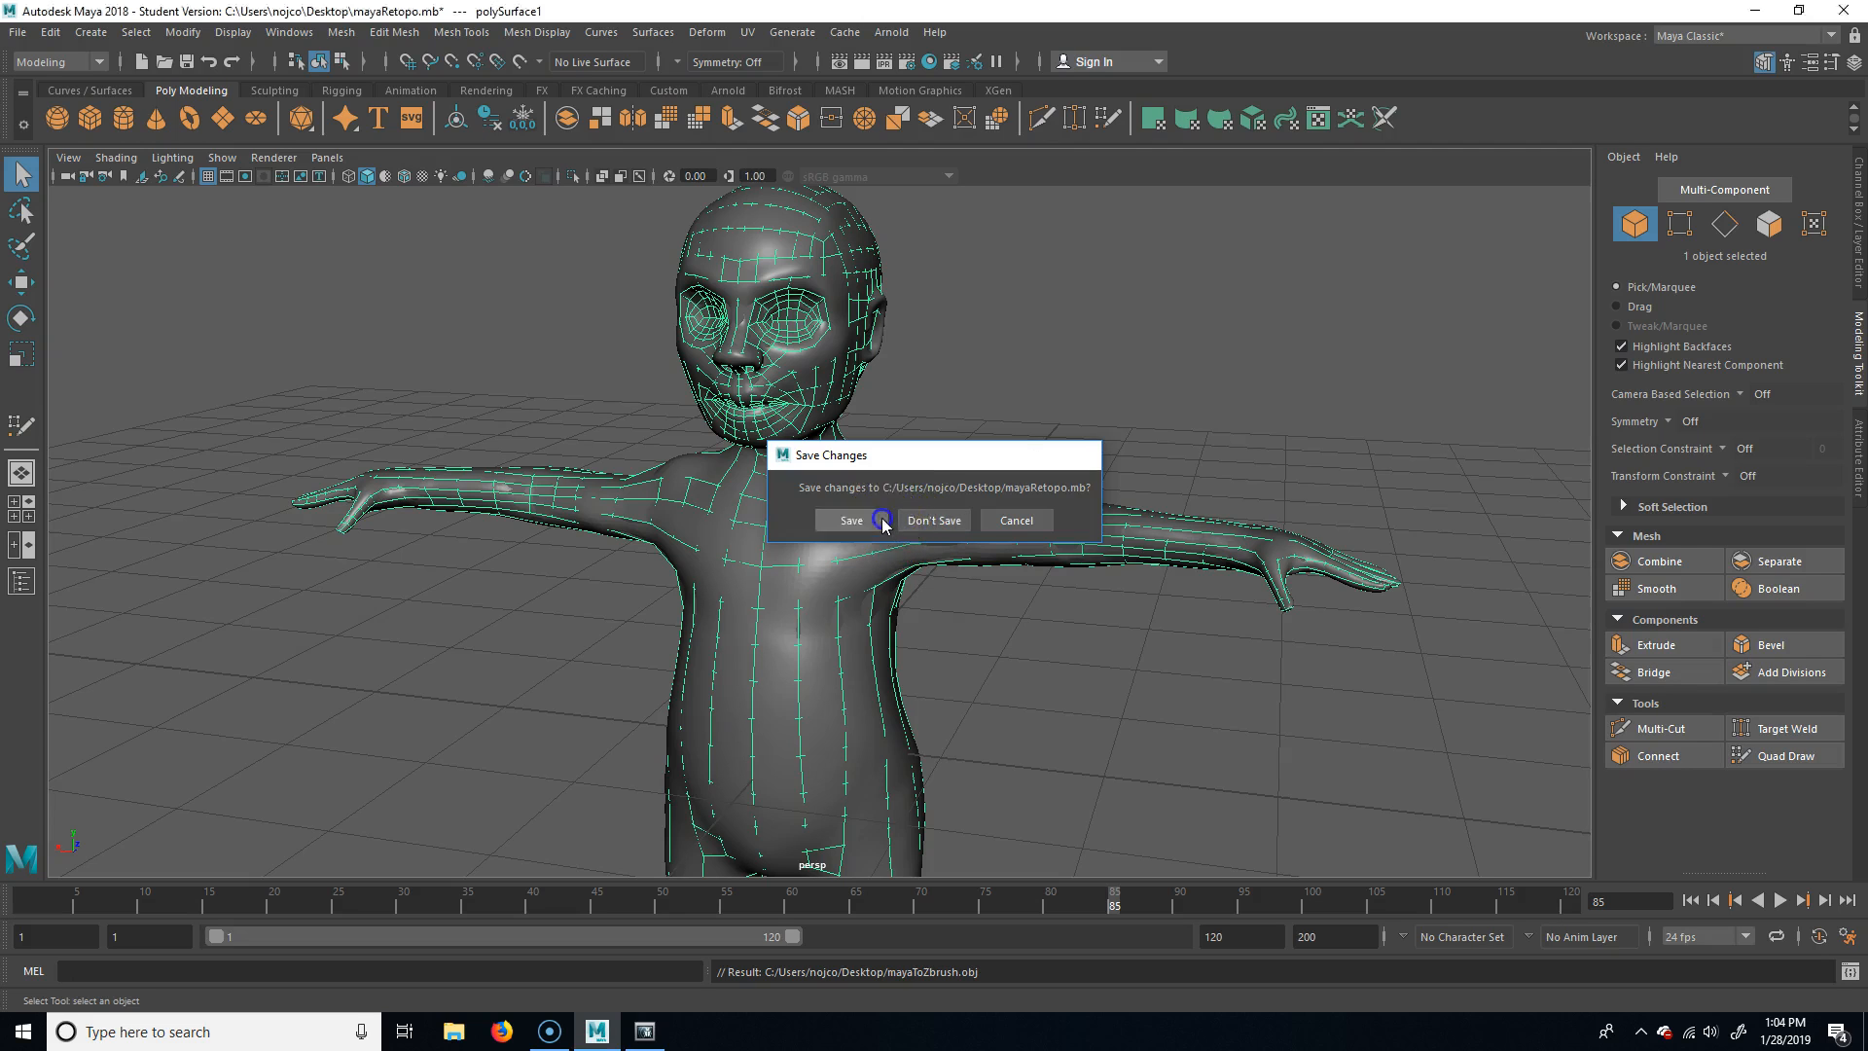
left_click(897, 534)
Search Windows for ZBrush and launch ZBrush 2018
left_click(153, 1033)
type("zbr")
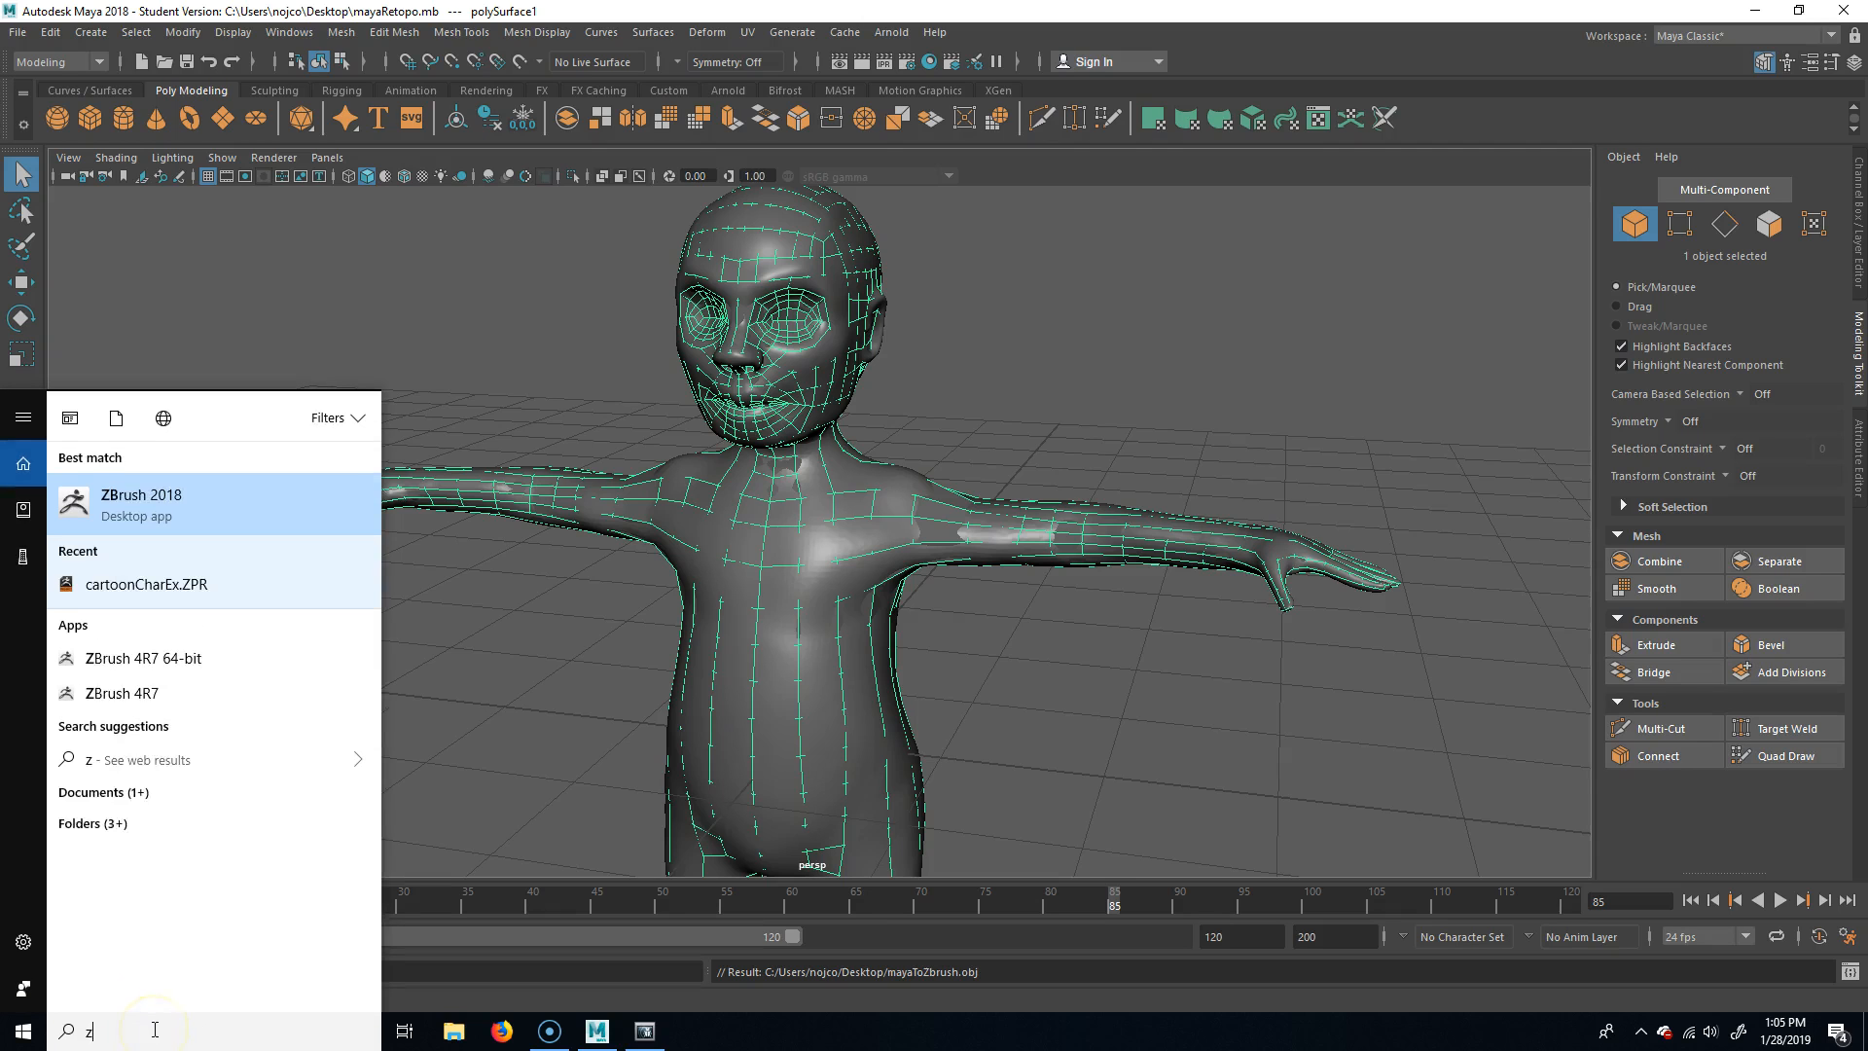
left_click(139, 501)
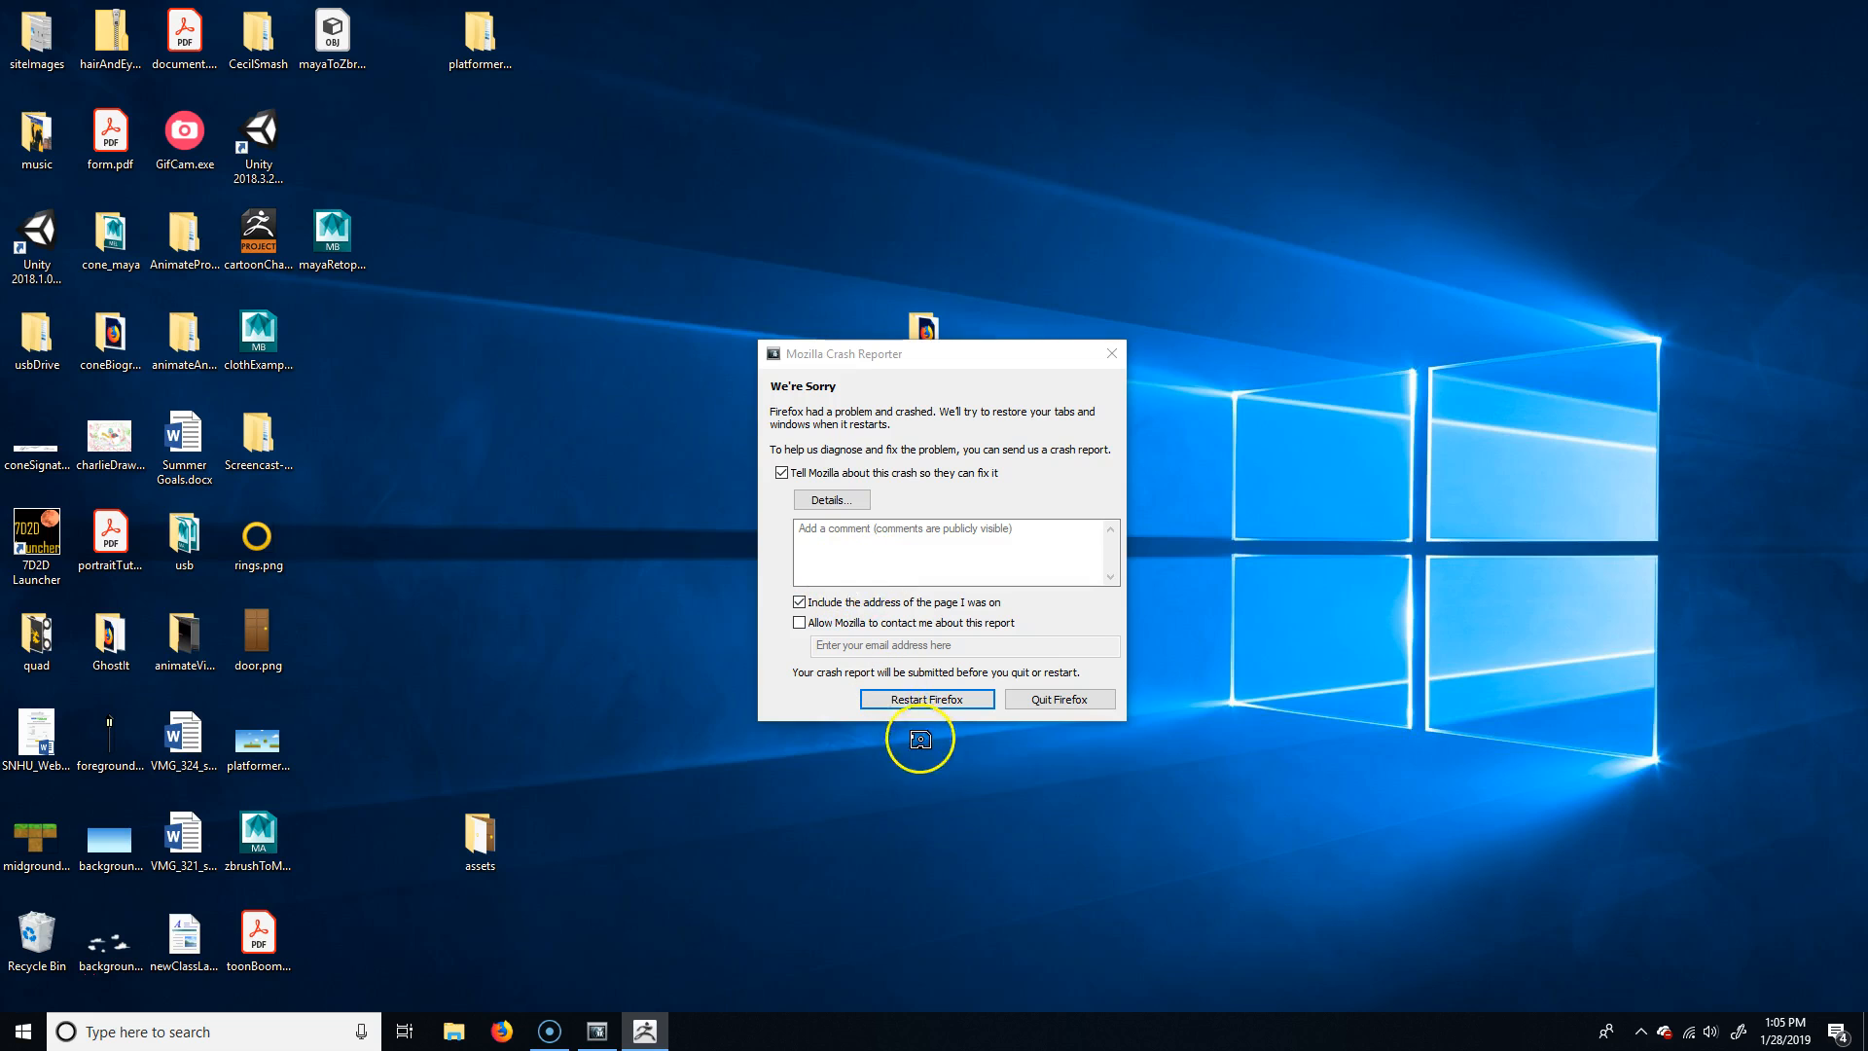
Close the Home Page window and hide LightBox to leave the canvas empty
left_click(1080, 694)
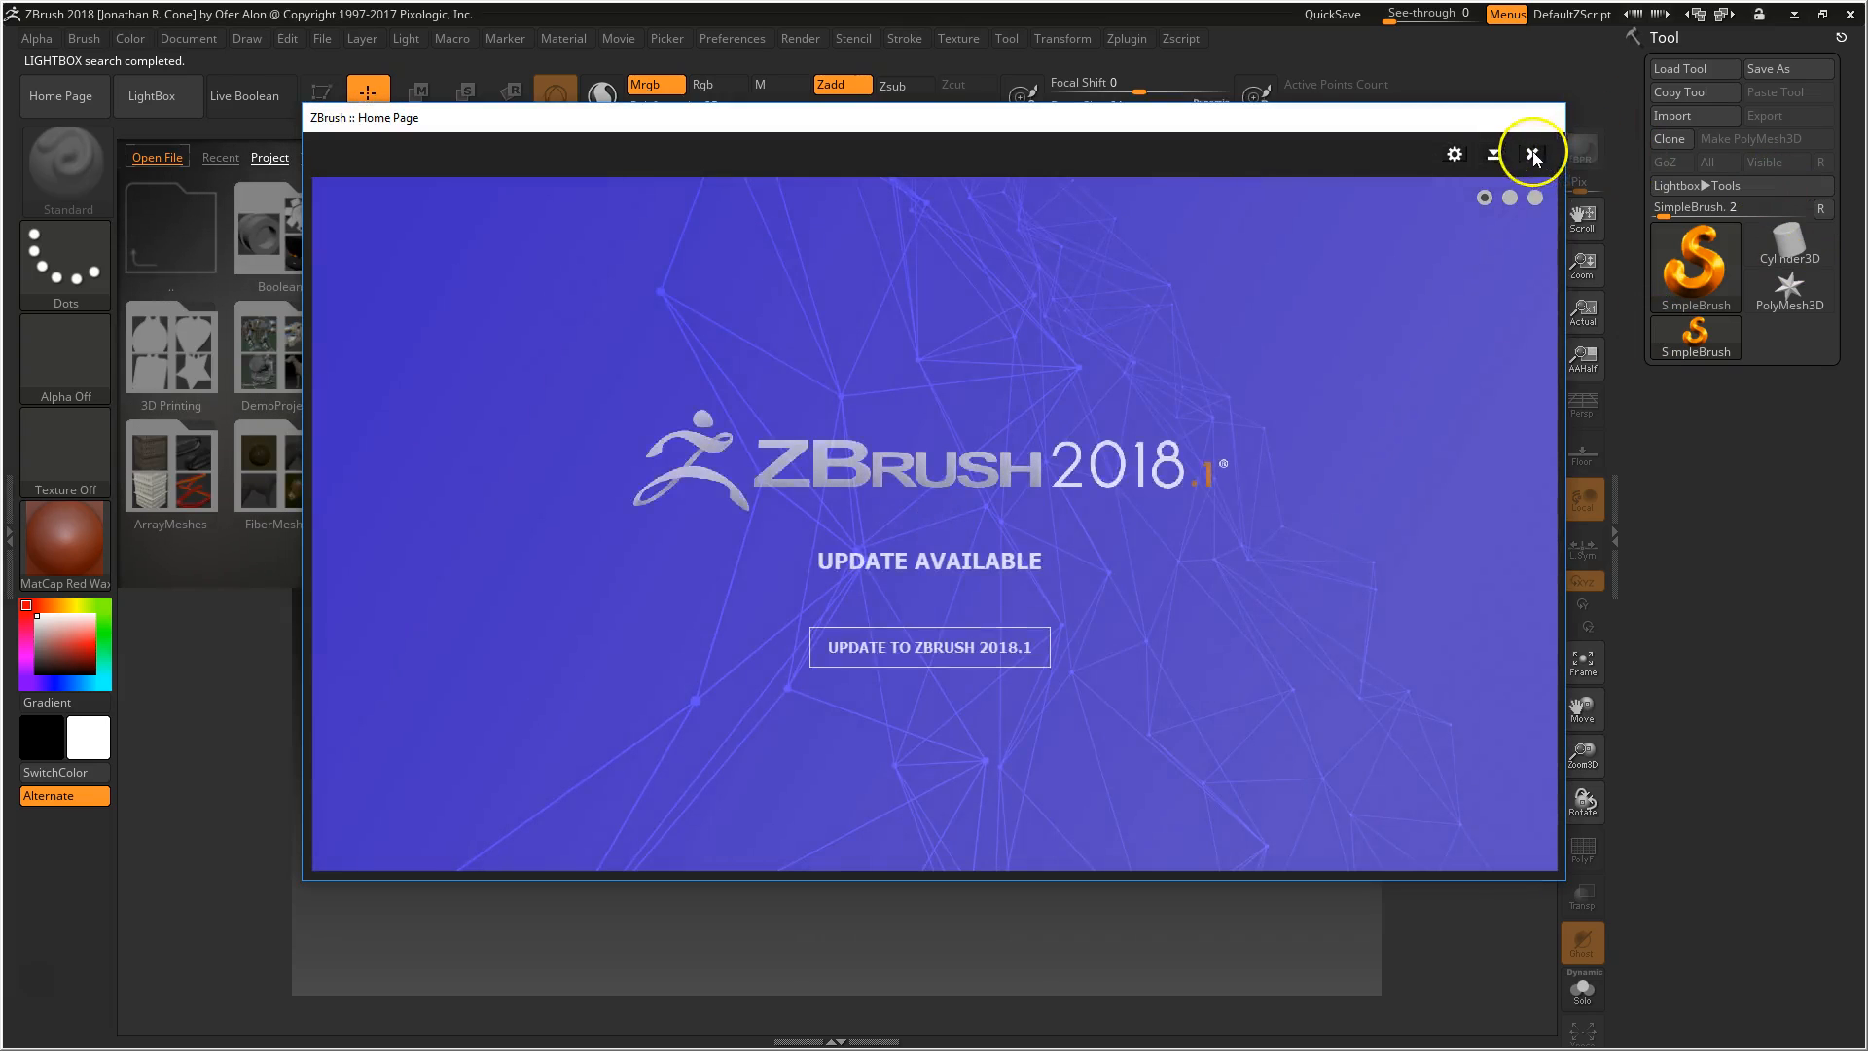
left_click(1531, 154)
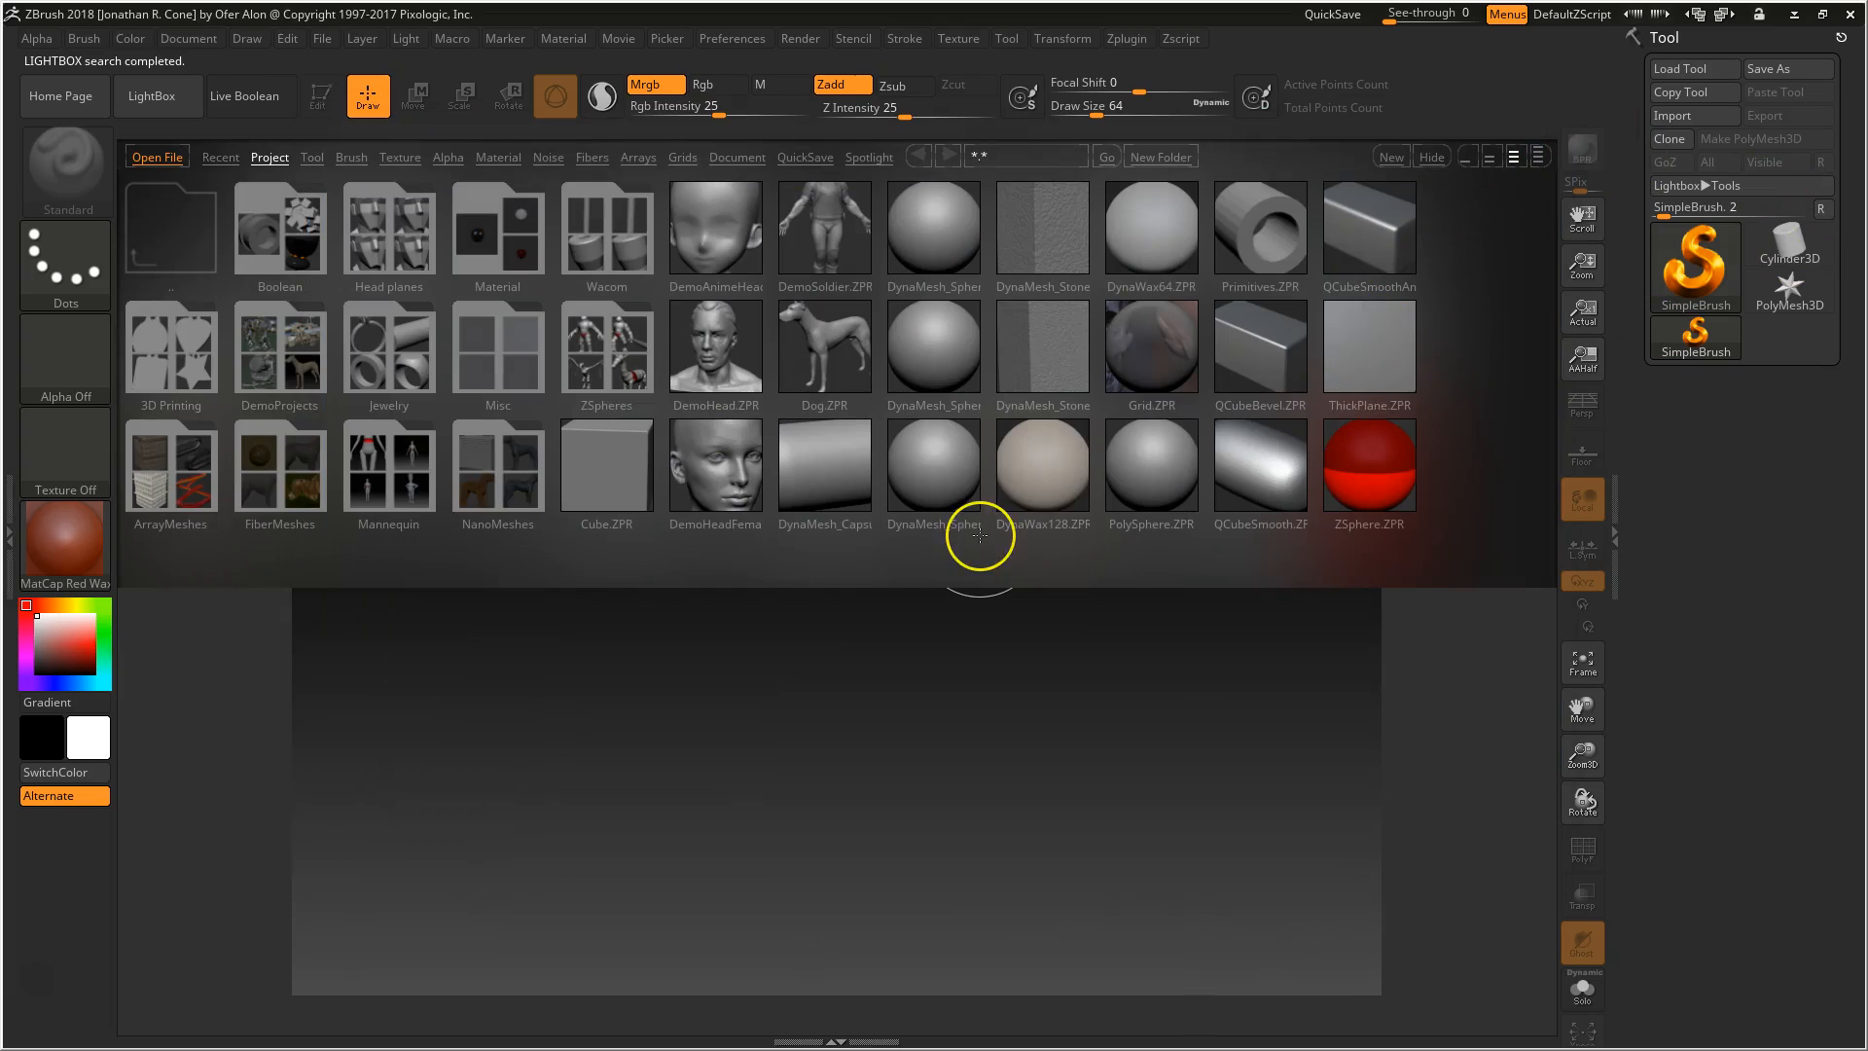
key("comma")
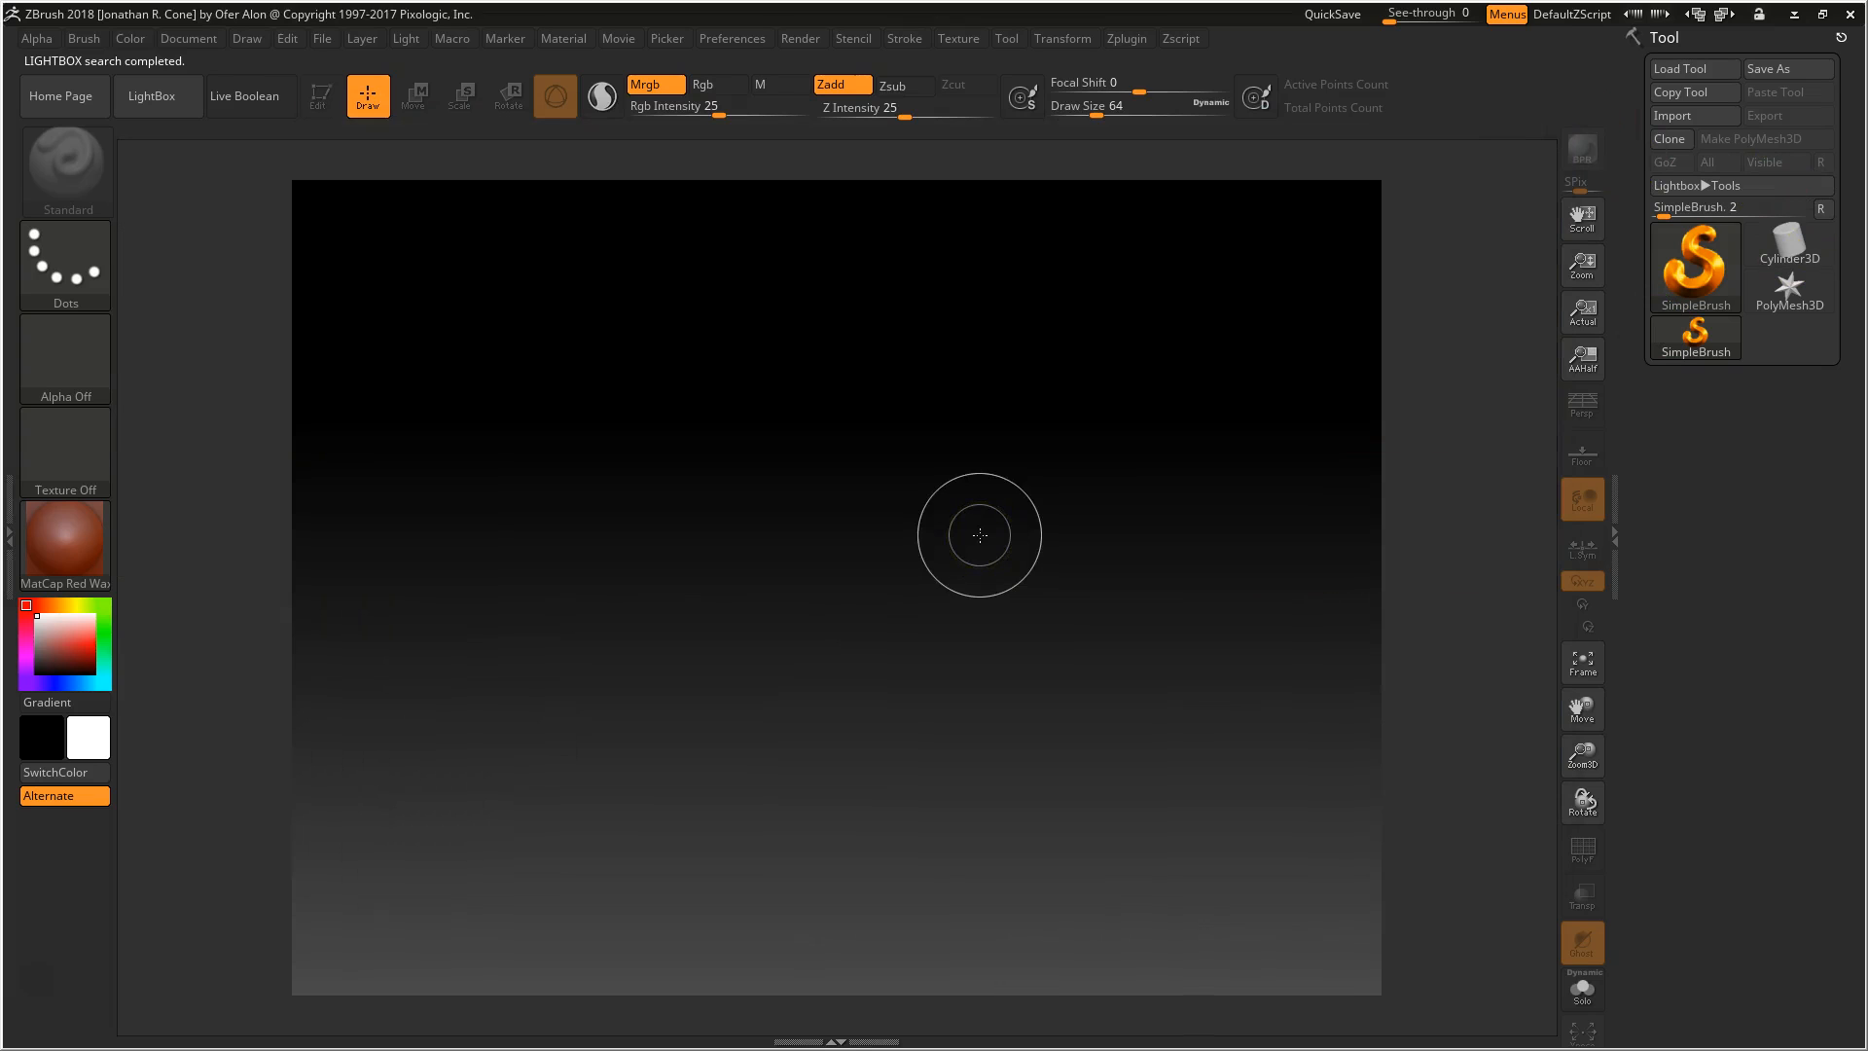
left_click(167, 97)
left_click(190, 93)
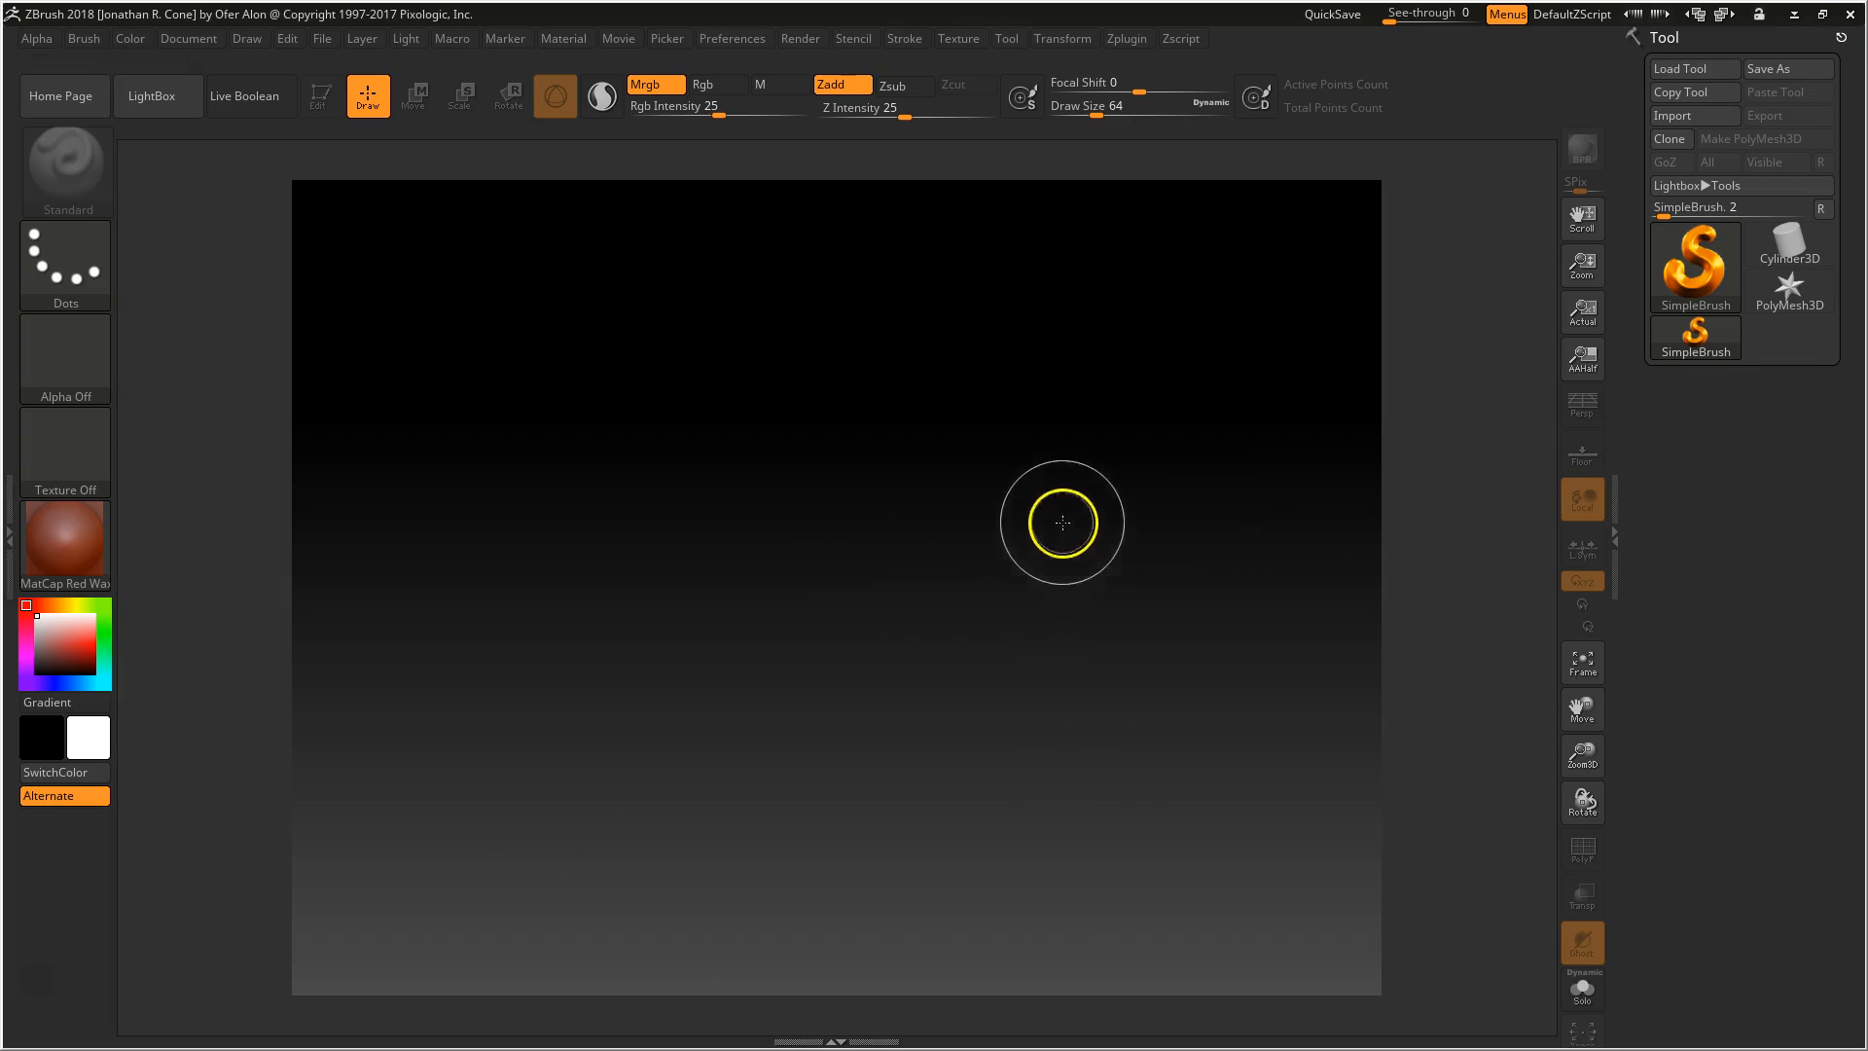
Import mayaToZbrush.obj from the Desktop as a new tool
left_click(1706, 119)
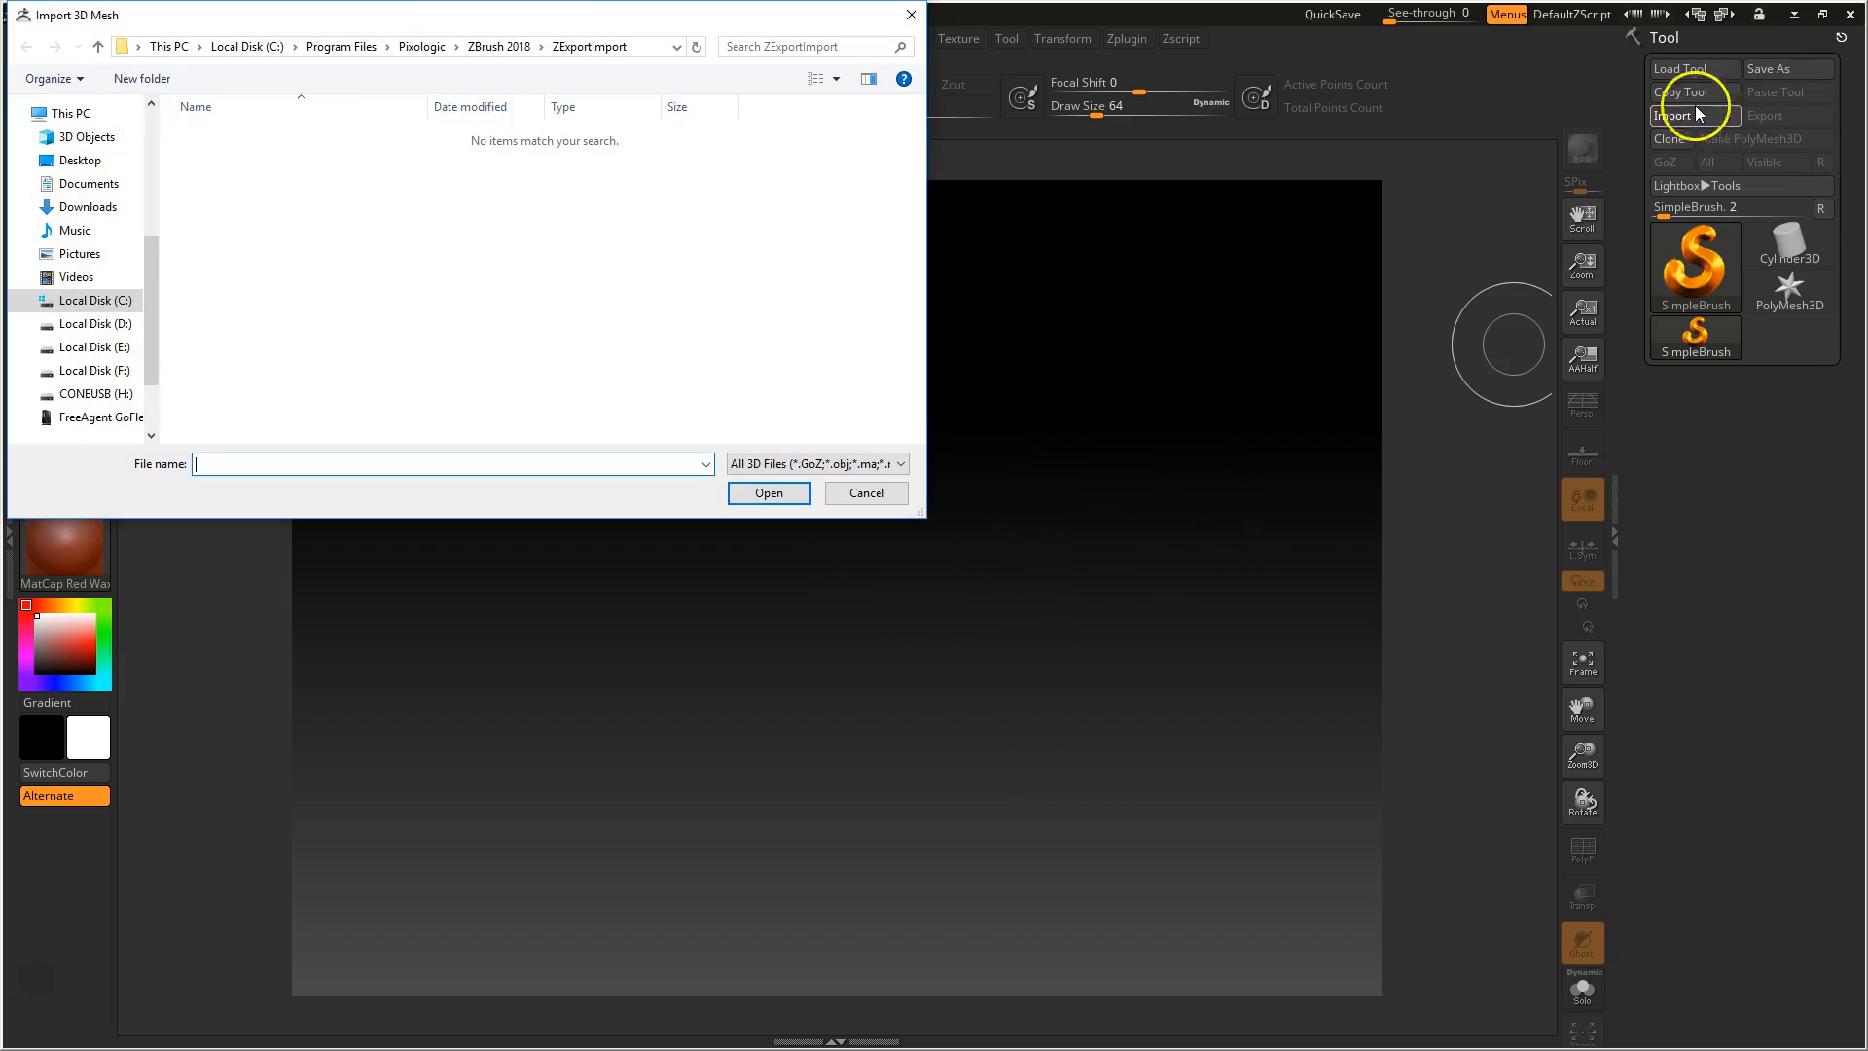
left_click(80, 162)
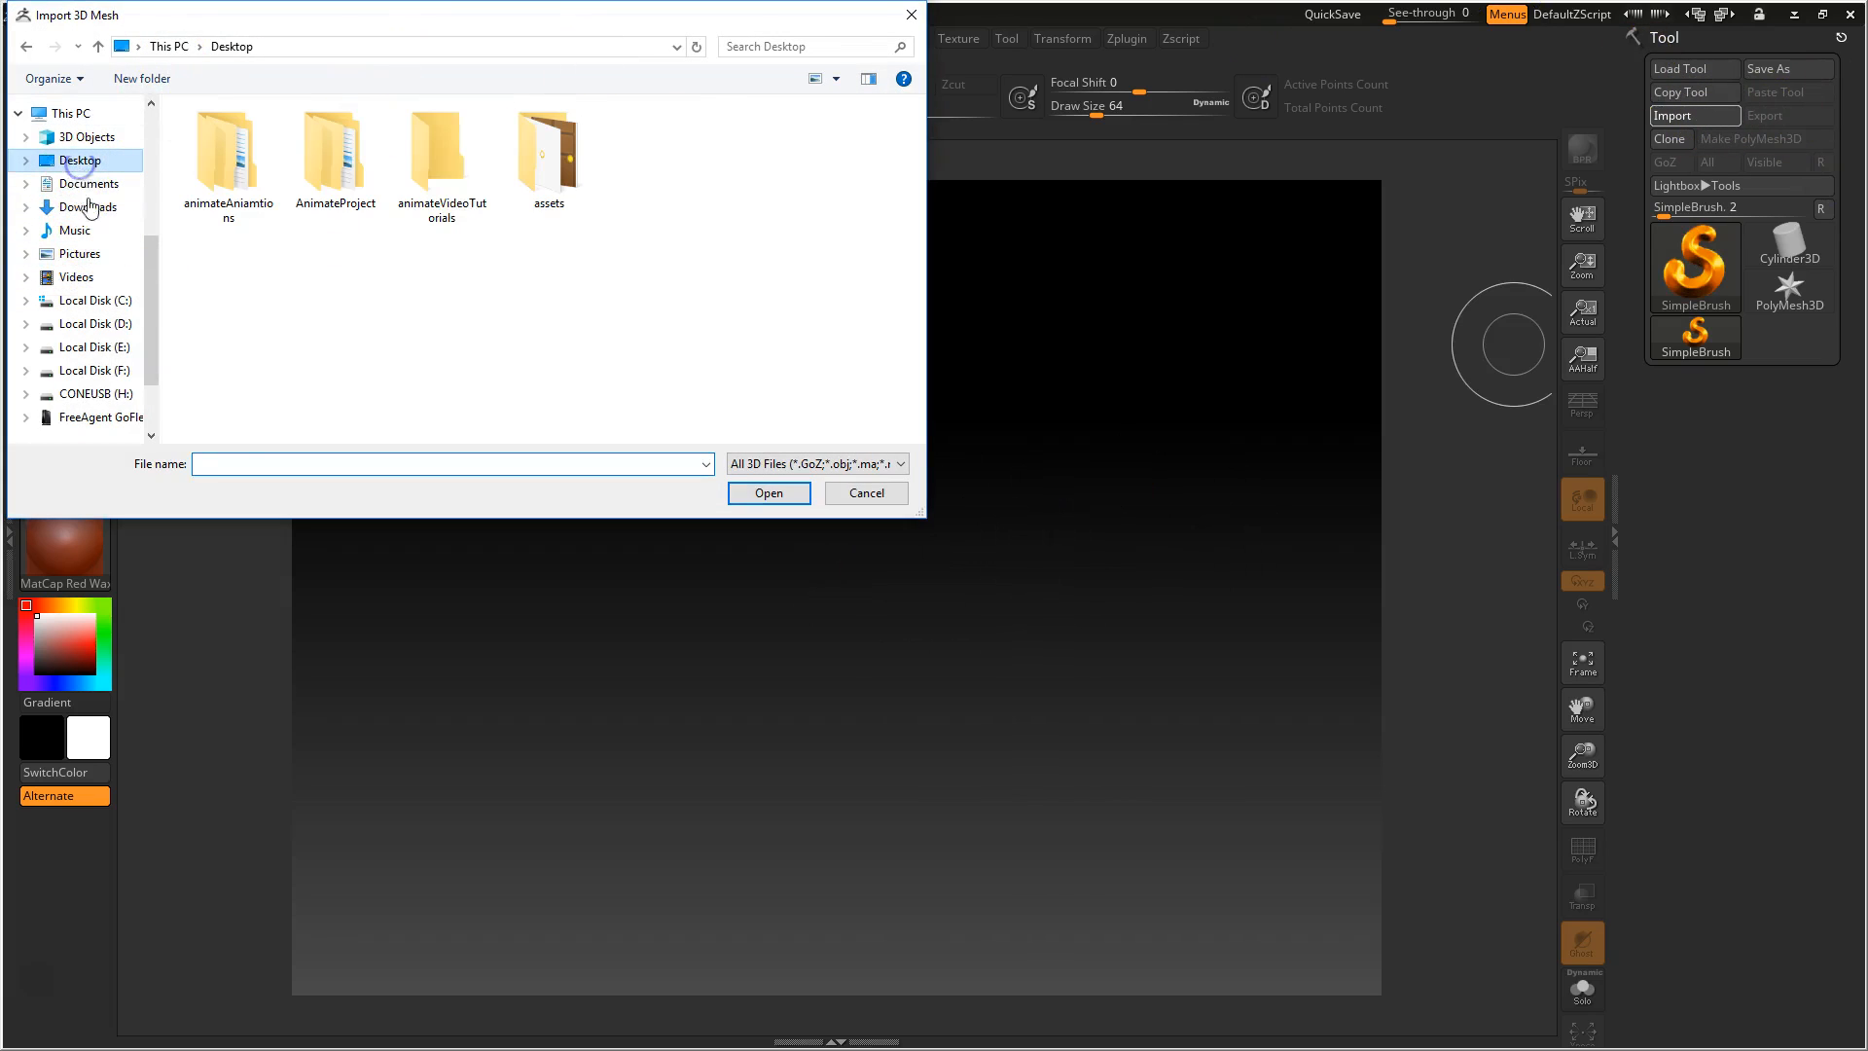
scroll(730, 385, "down", 1)
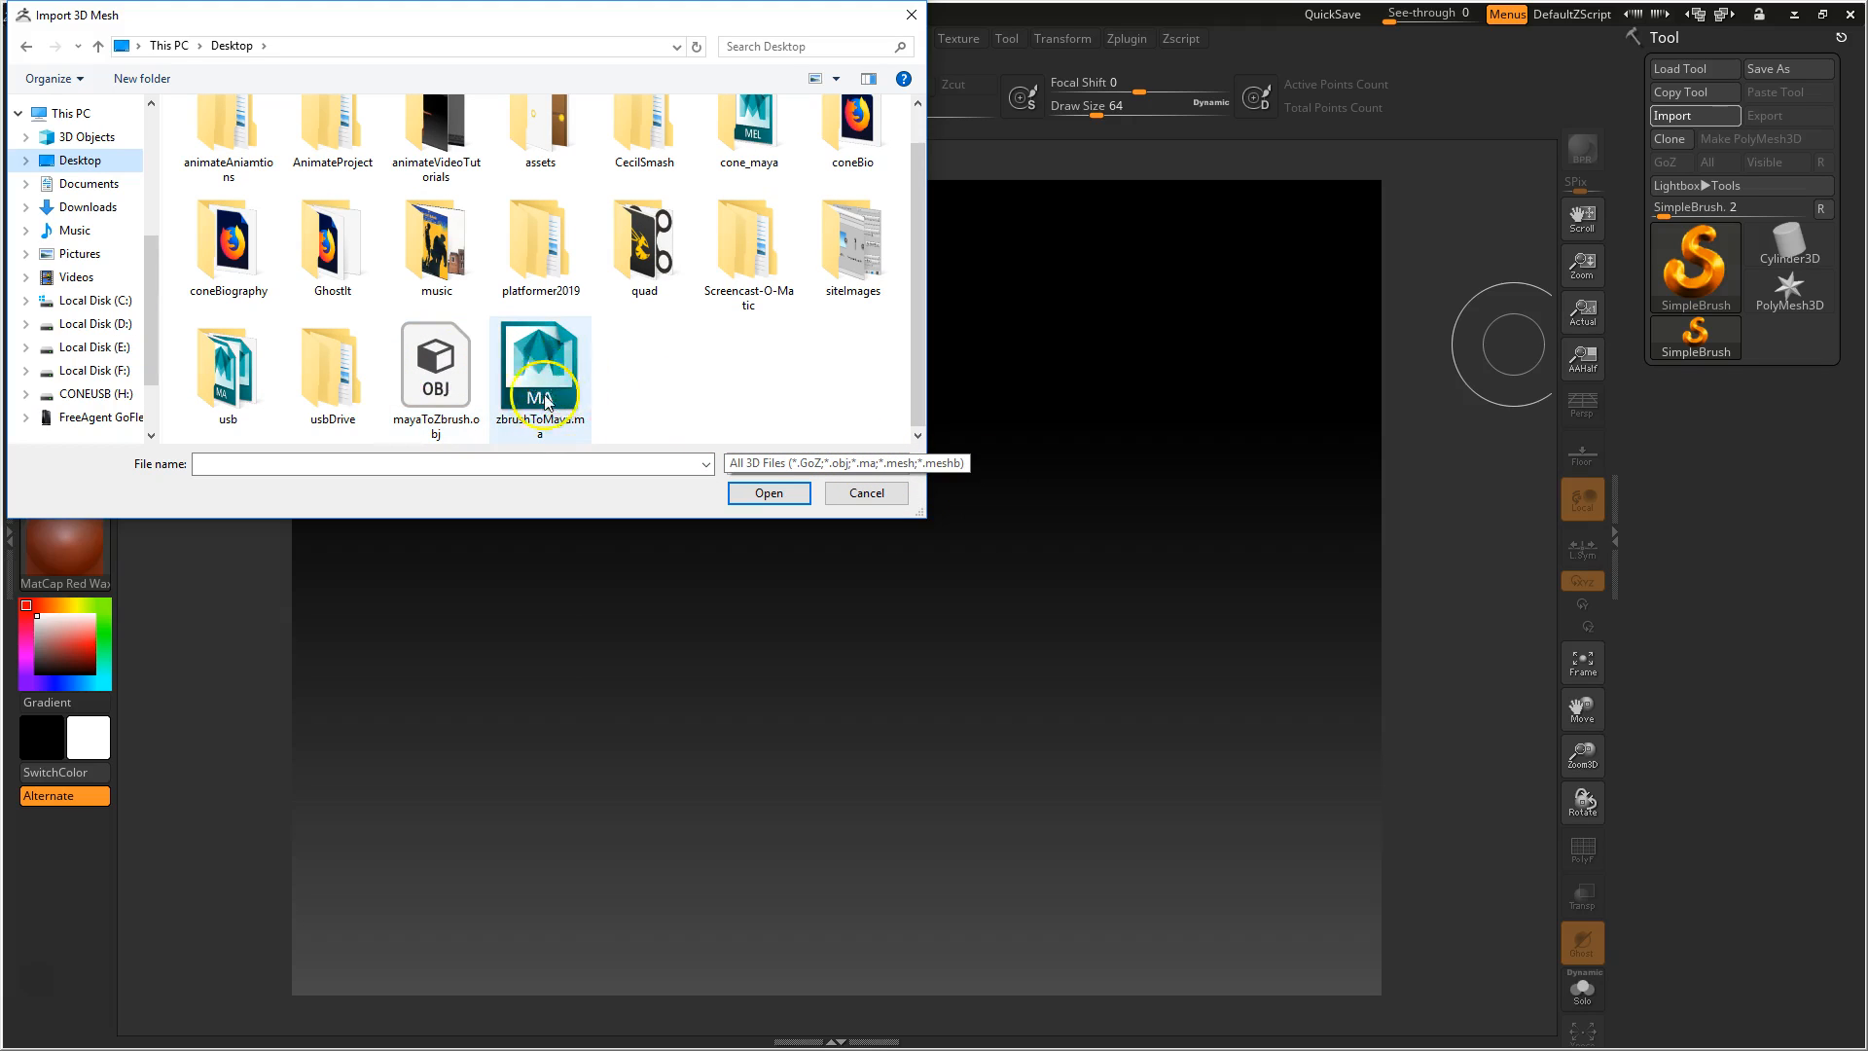
left_click(440, 389)
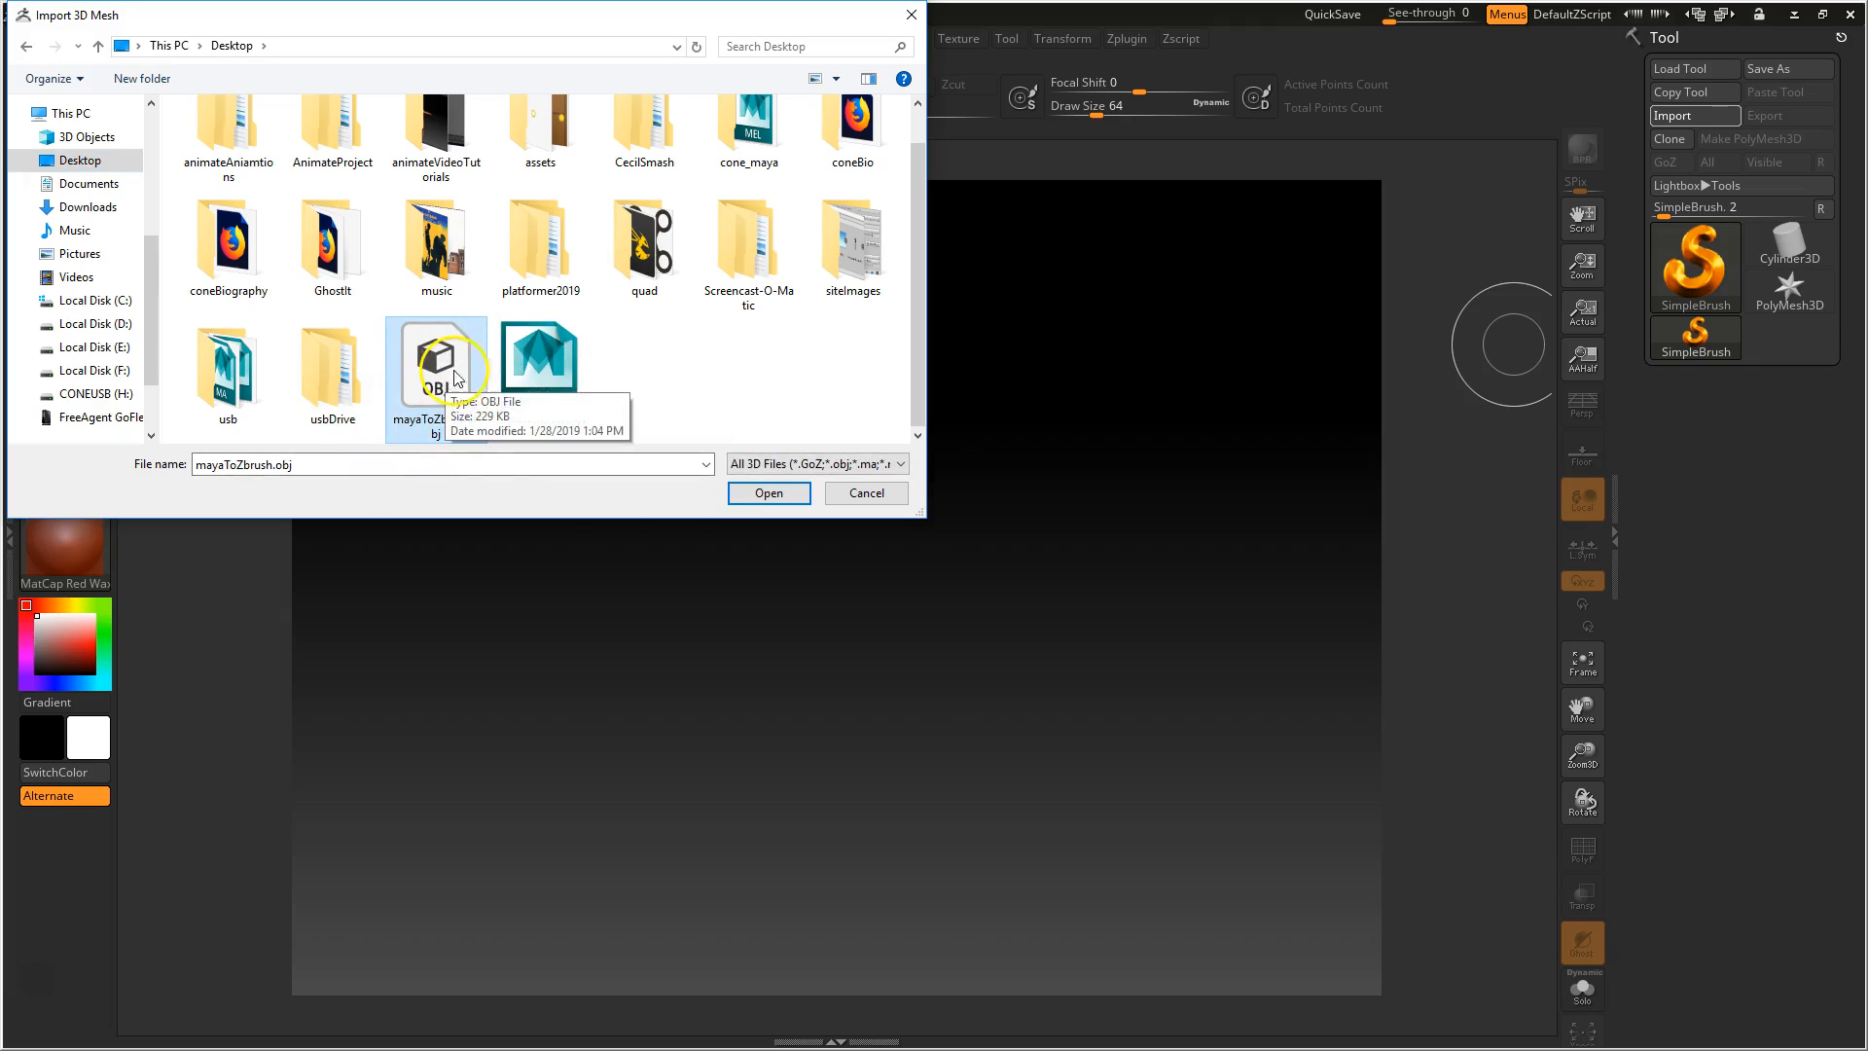
left_click(794, 500)
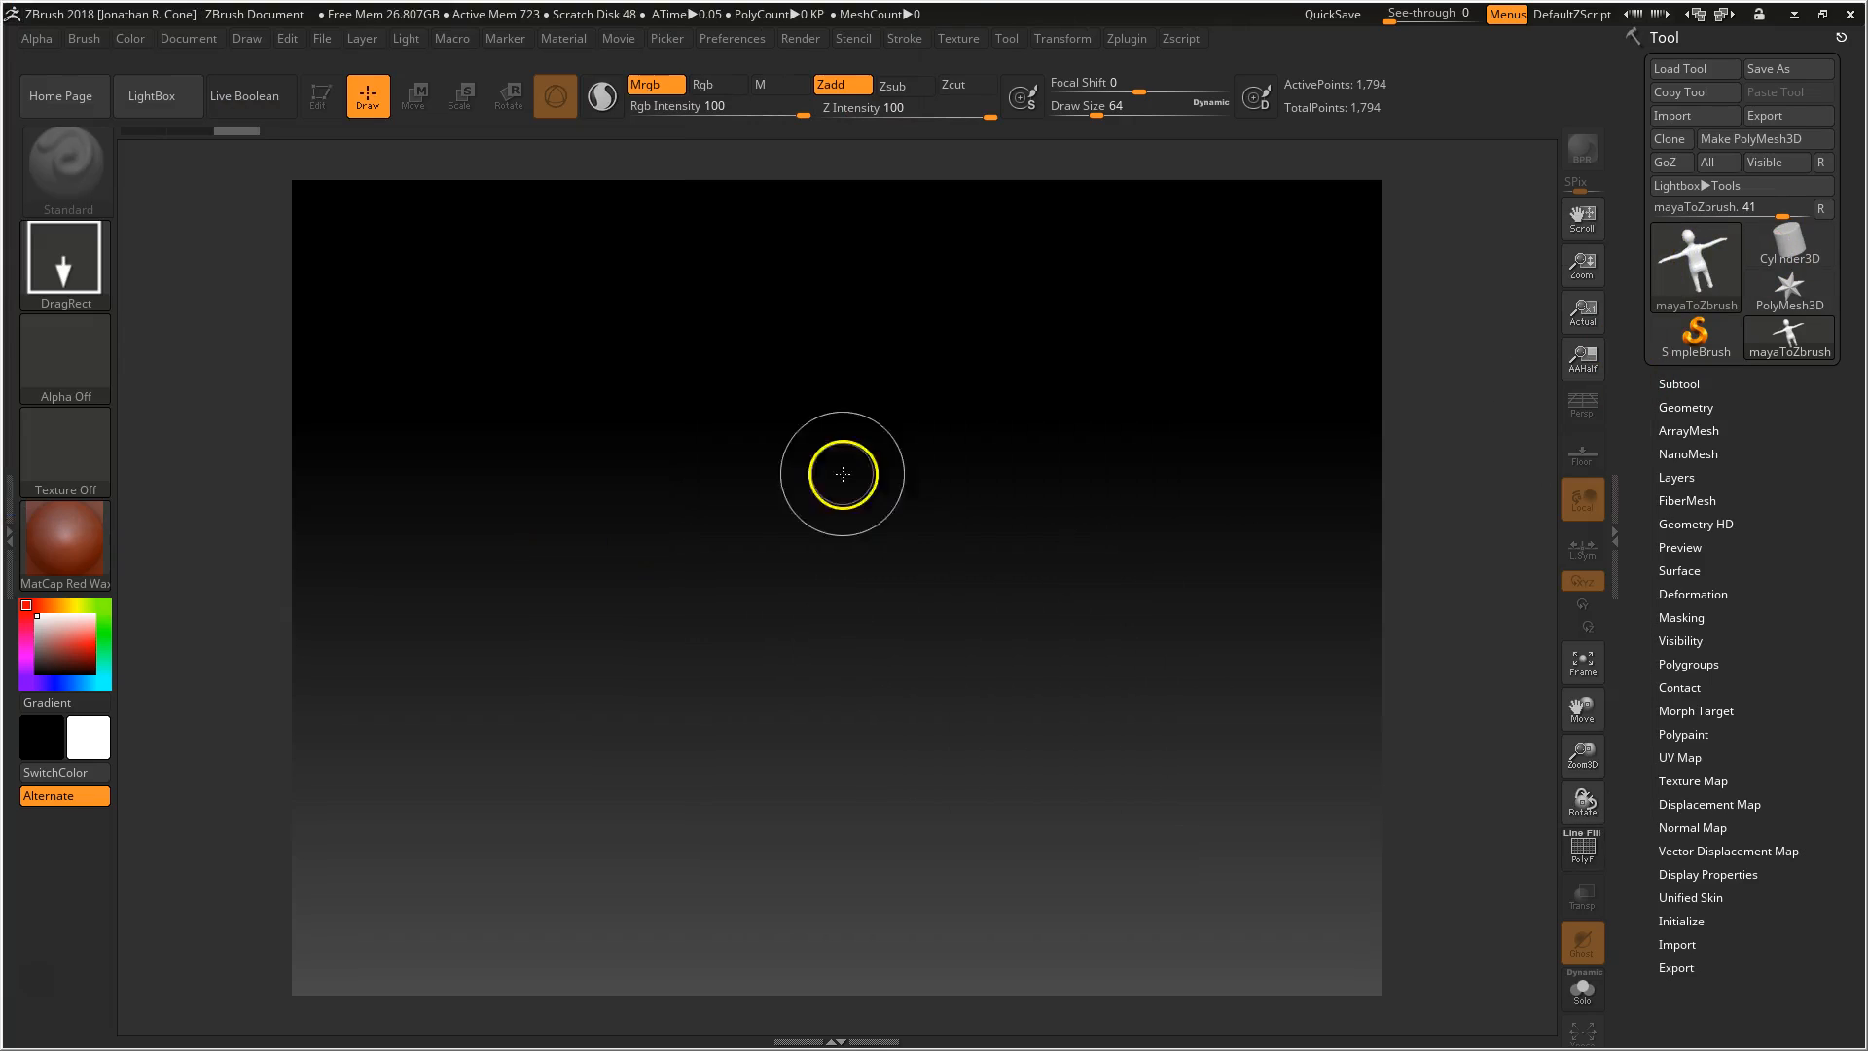
Draw the imported character on the canvas, enter Edit mode and rotate it to a three-quarter view
mouse_move(785, 534)
left_mouse_down()
mouse_move(827, 688)
mouse_move(816, 887)
mouse_move(792, 905)
left_mouse_up()
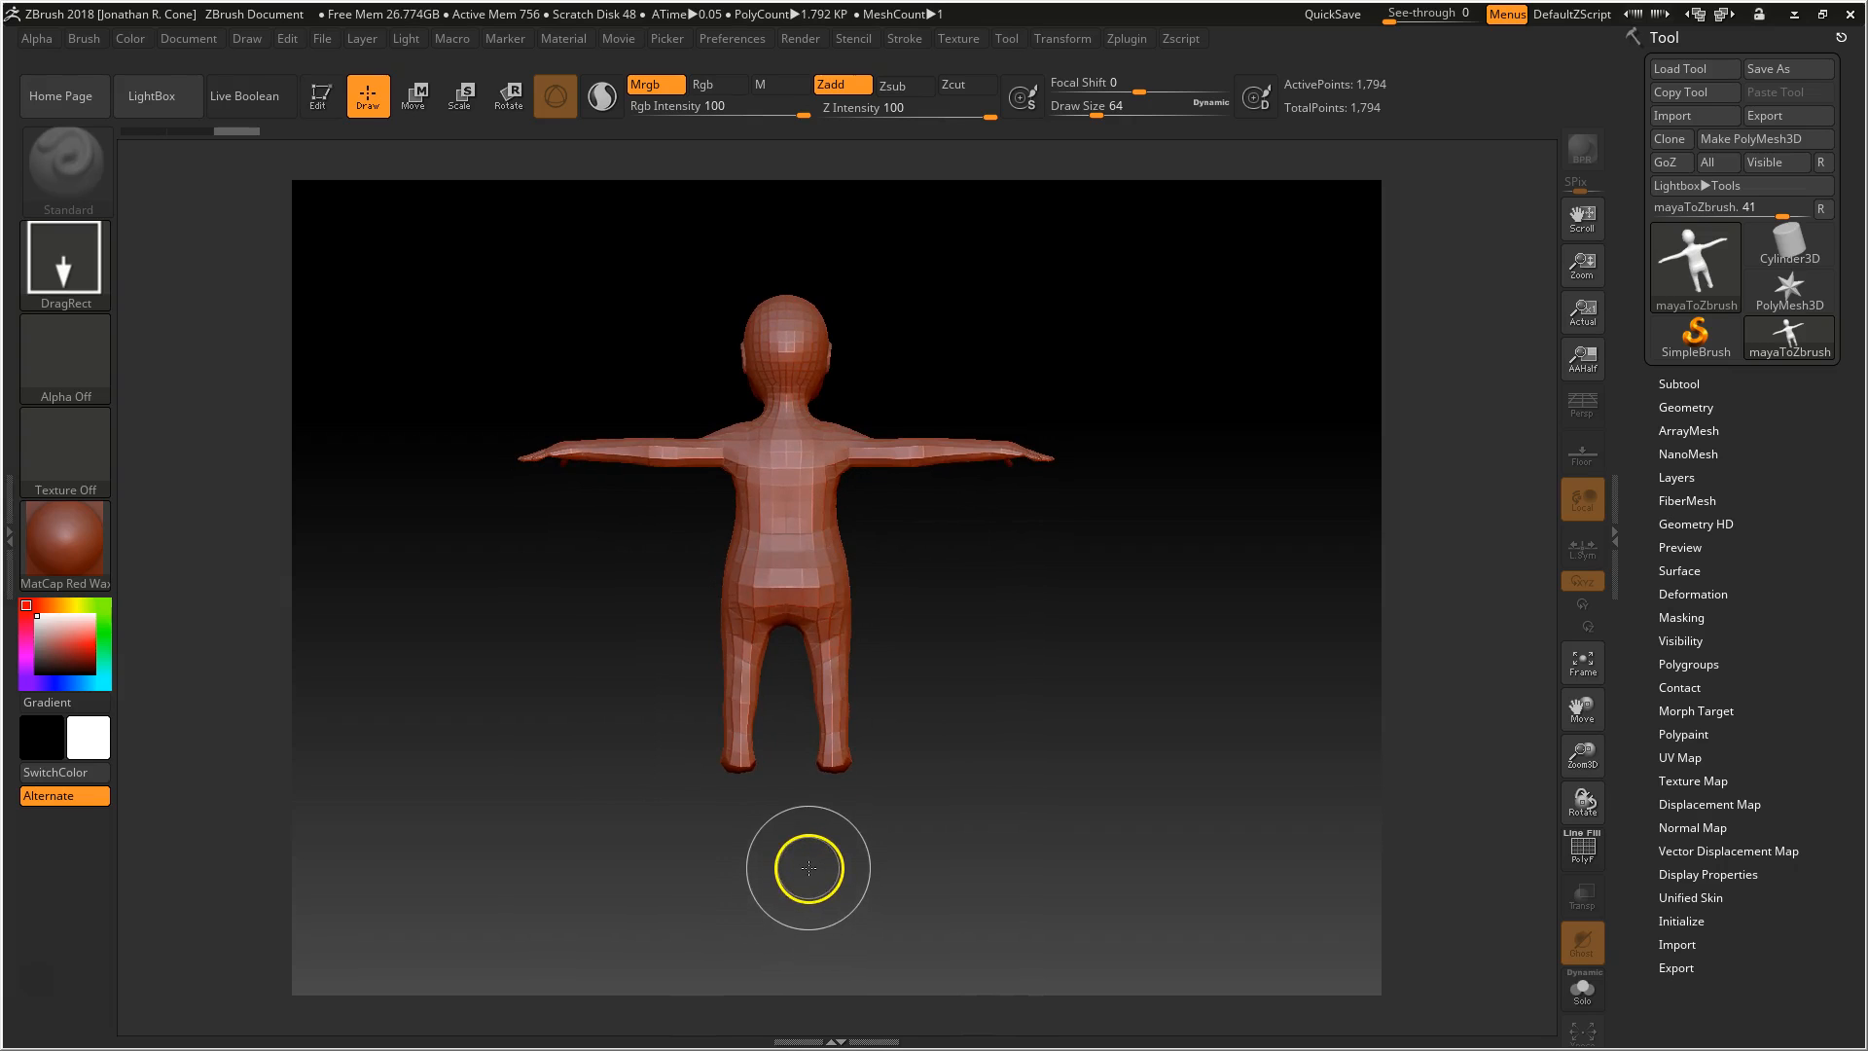
key("t")
left_click_drag(497, 609, 1038, 684)
left_click_drag(900, 632, 974, 569)
Divide the character's geometry once to SDiv 2 and turn on the polyframe display
left_click(1692, 407)
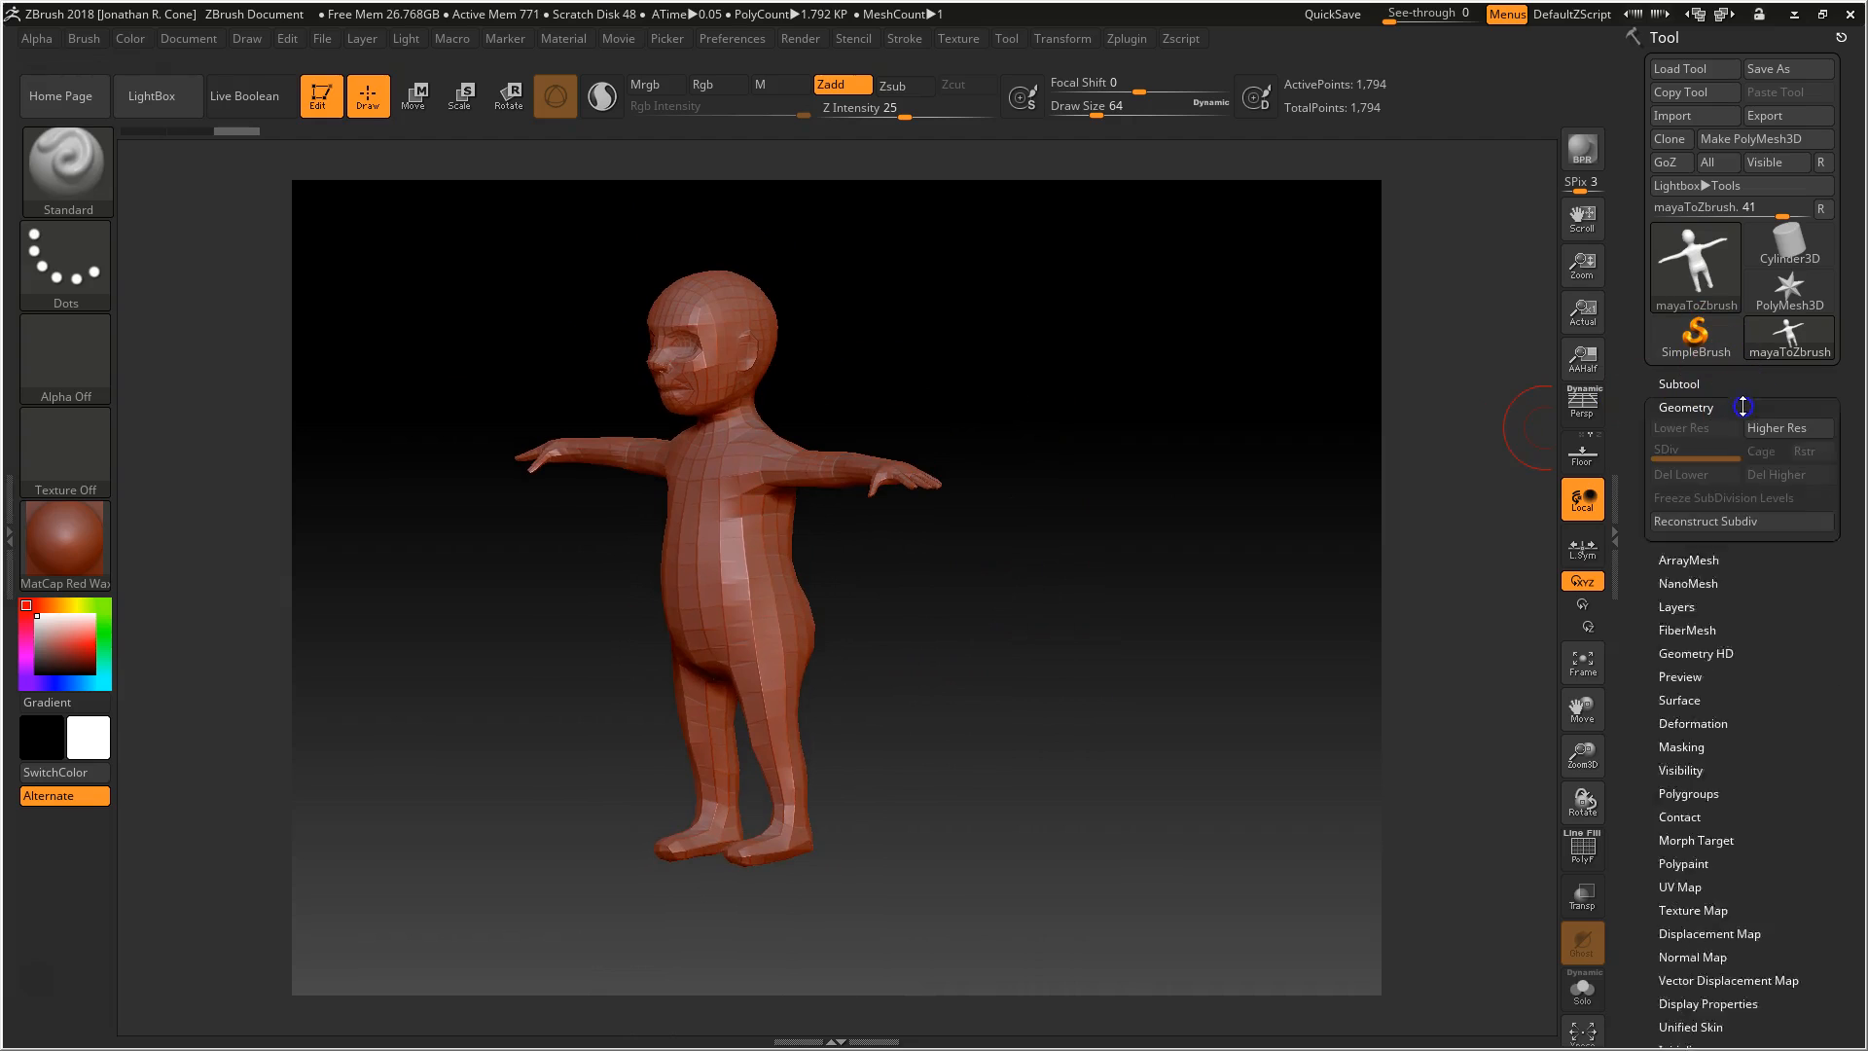
left_click(1710, 594)
left_click_drag(1055, 588, 989, 416)
key("shift+f")
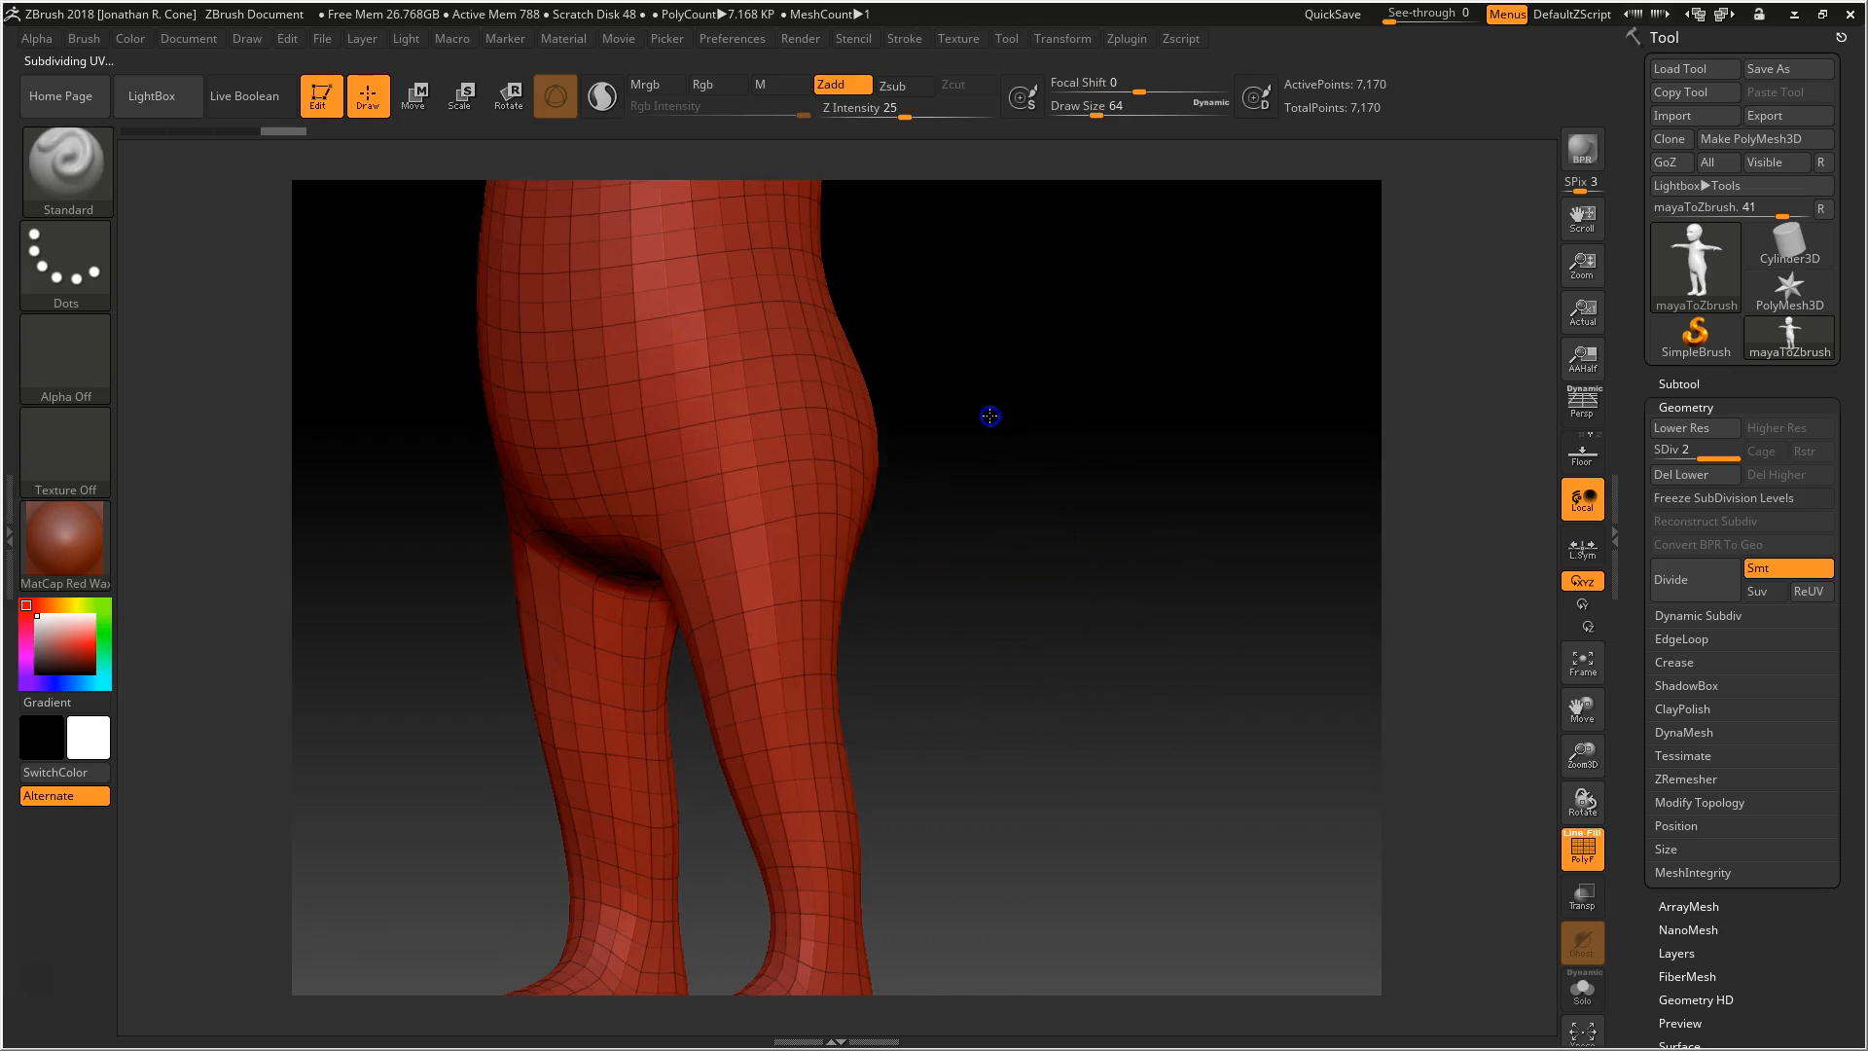
Divide the character's geometry again to reach SDiv 3
left_click_drag(1024, 701, 1119, 959, "alt")
left_click(1696, 605)
mouse_move(1172, 484)
left_mouse_down()
mouse_move(1135, 487)
mouse_move(1174, 502)
left_mouse_up()
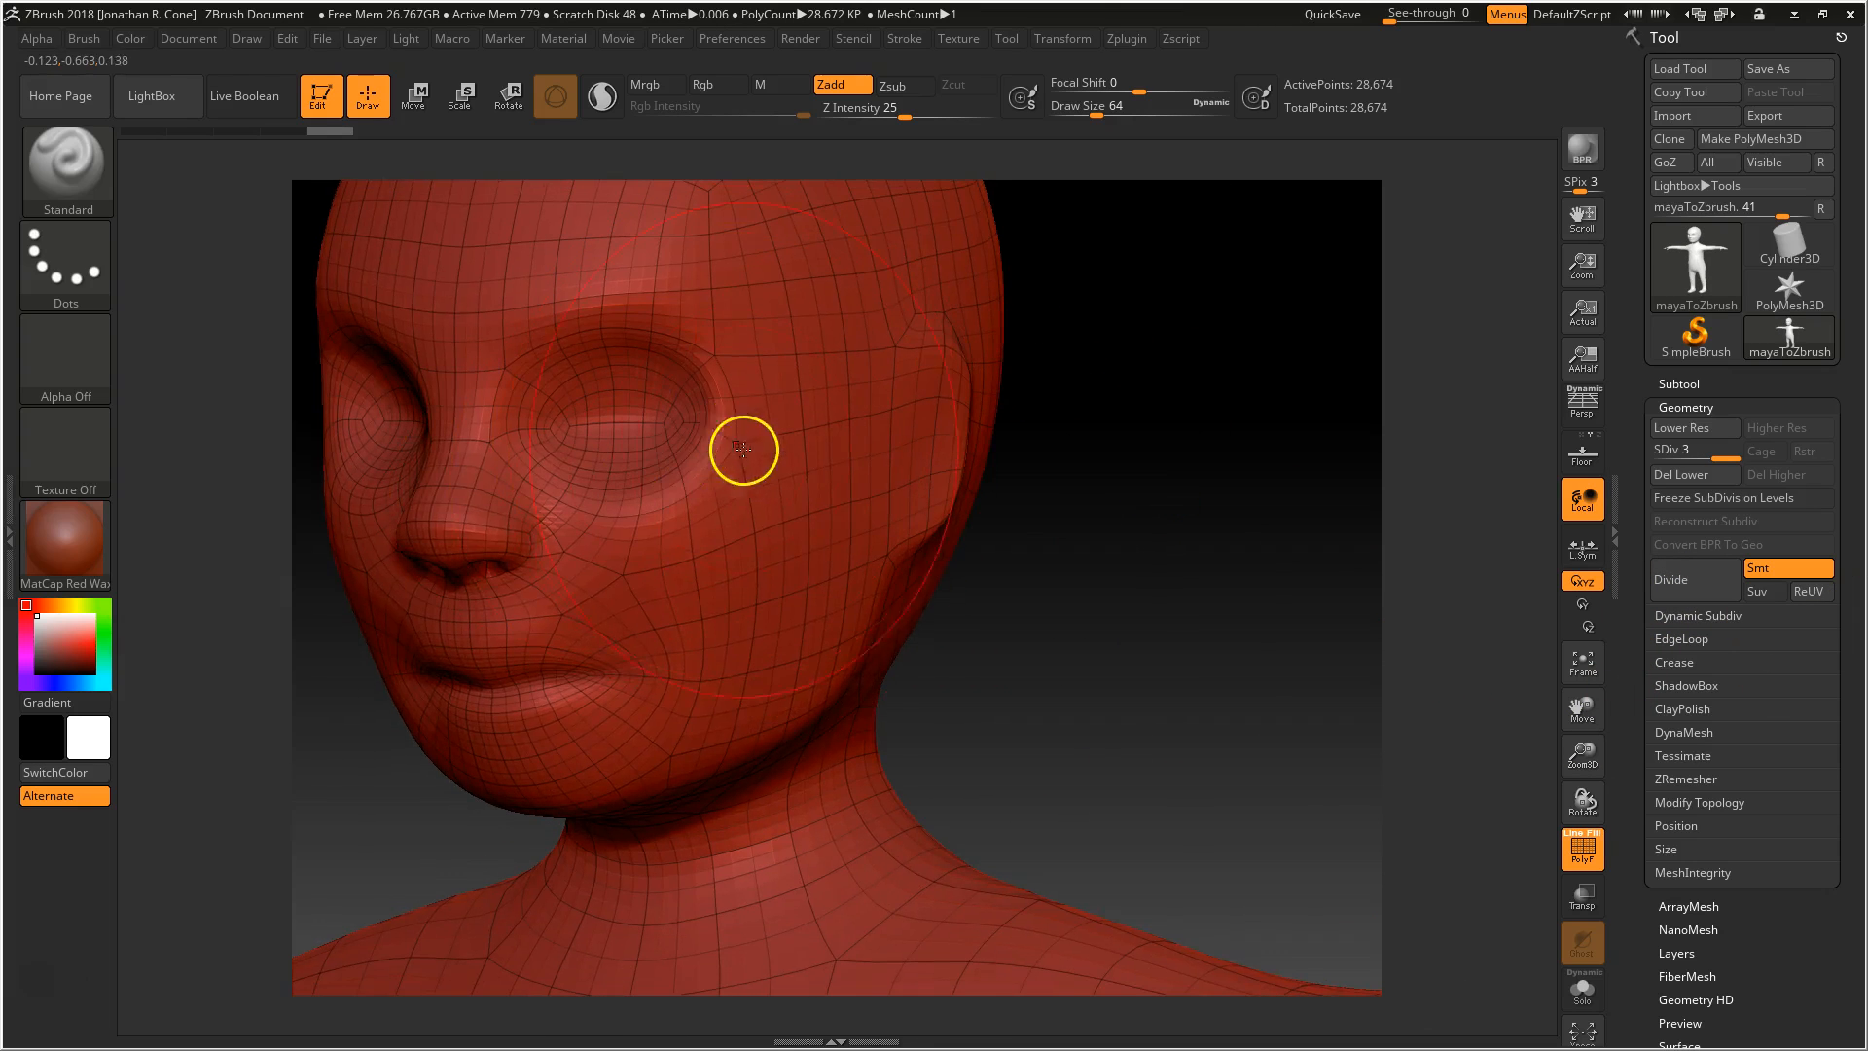
Reduce the brush Draw Size to 4 and turn off the polyframe display
key("space")
left_click_drag(738, 468, 702, 469)
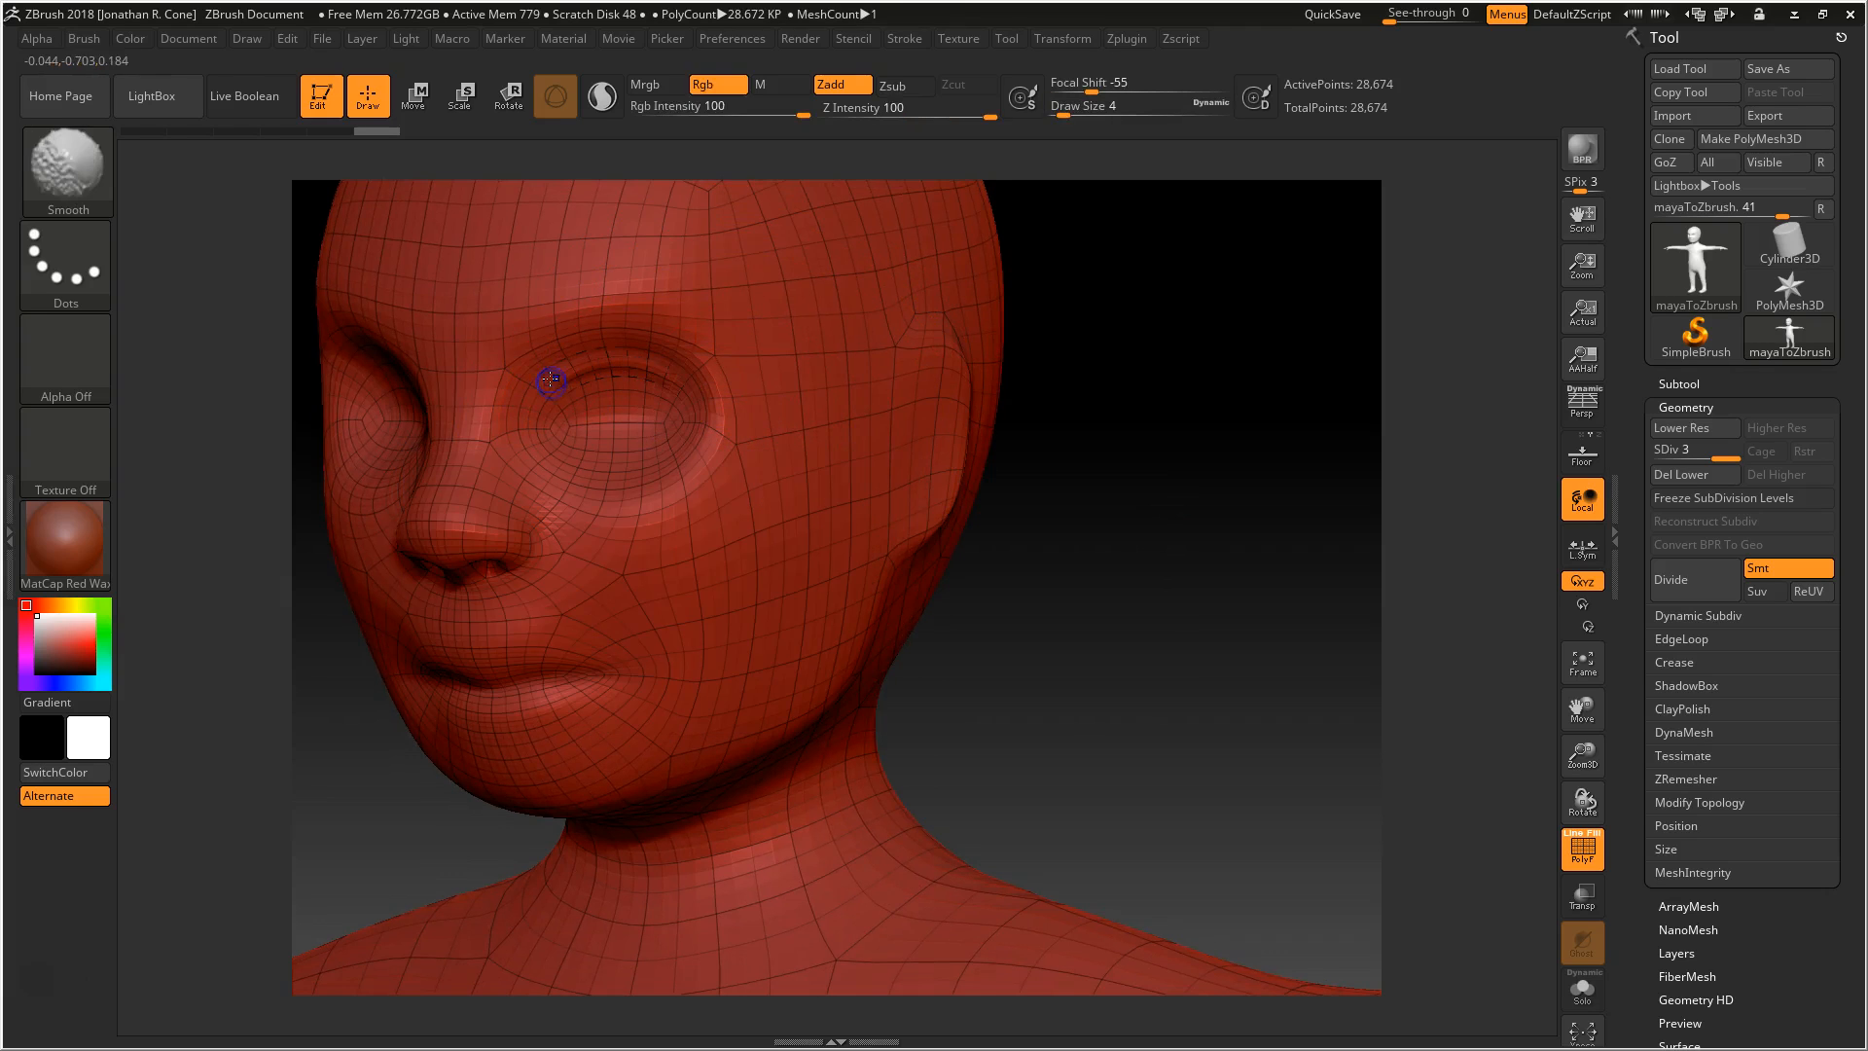
key("shift+f")
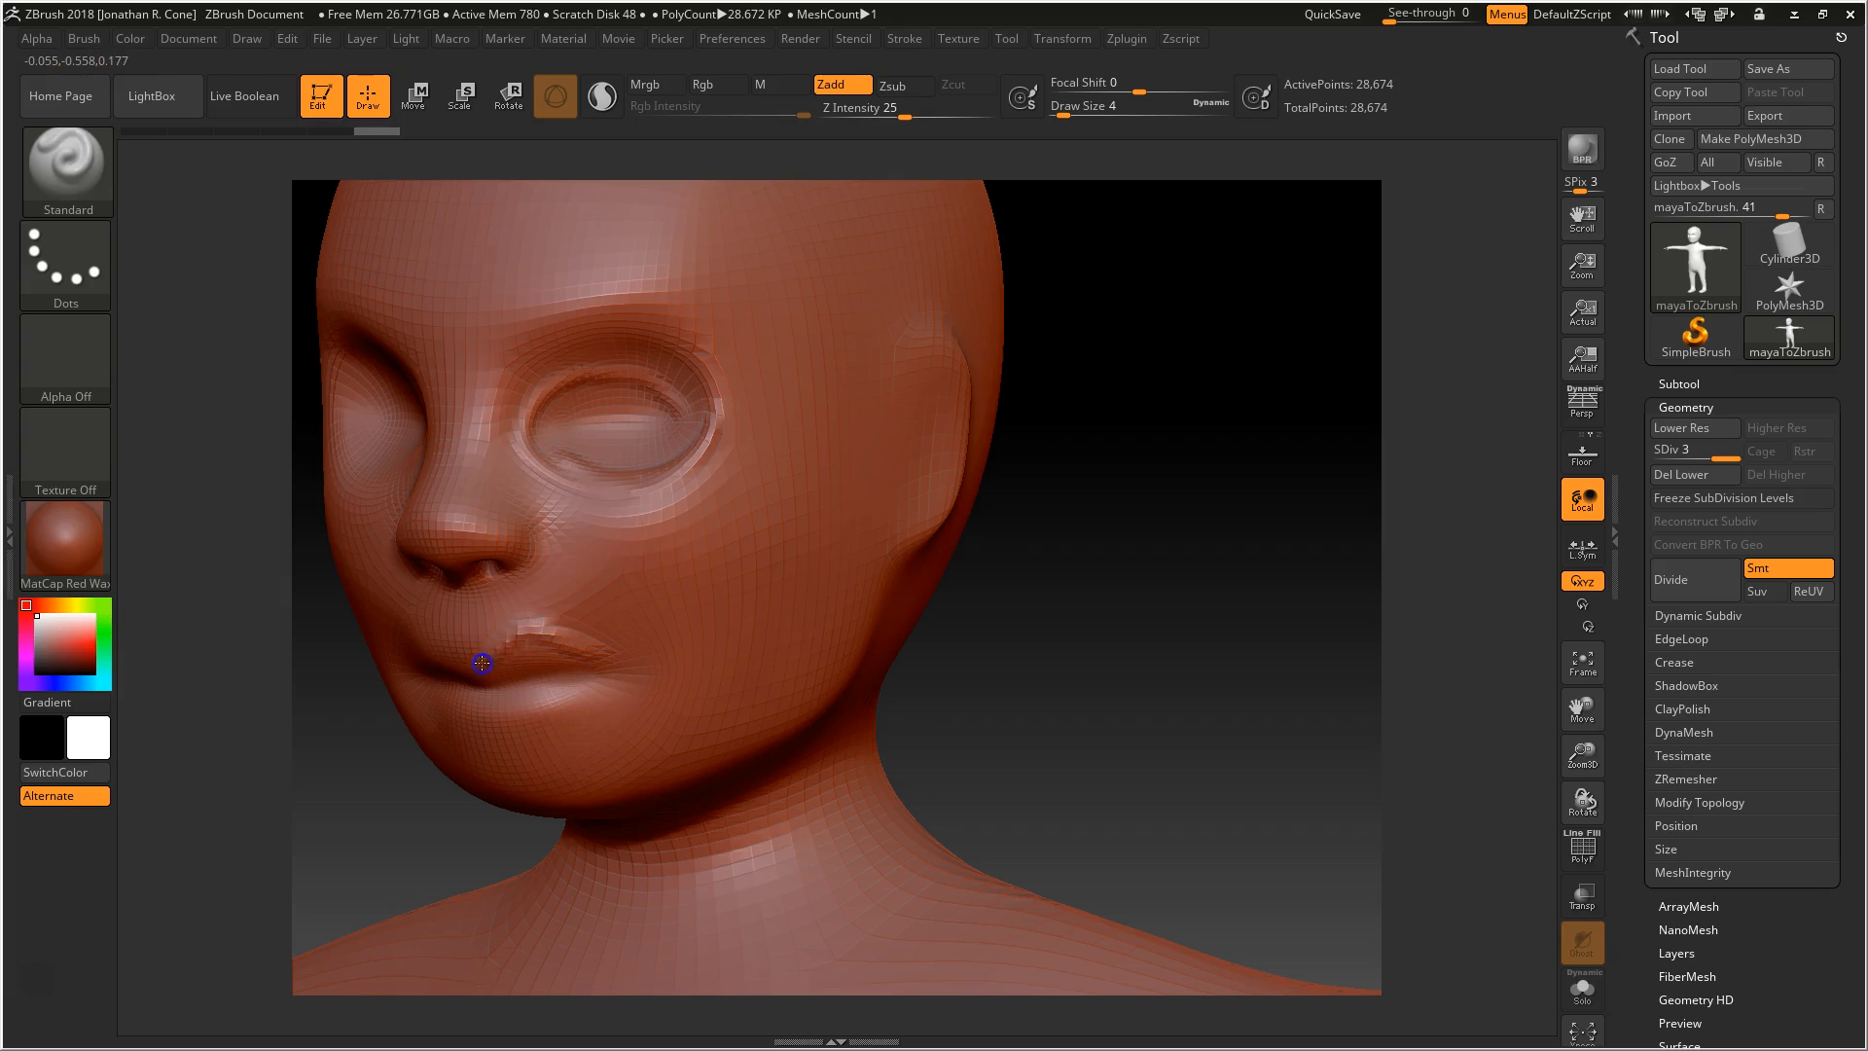
Try a small Standard brush stroke on the character's upper lip and undo it
mouse_move(571, 675)
left_mouse_down("shift")
mouse_move(555, 675)
mouse_move(545, 615)
left_mouse_up("shift")
key("ctrl+z")
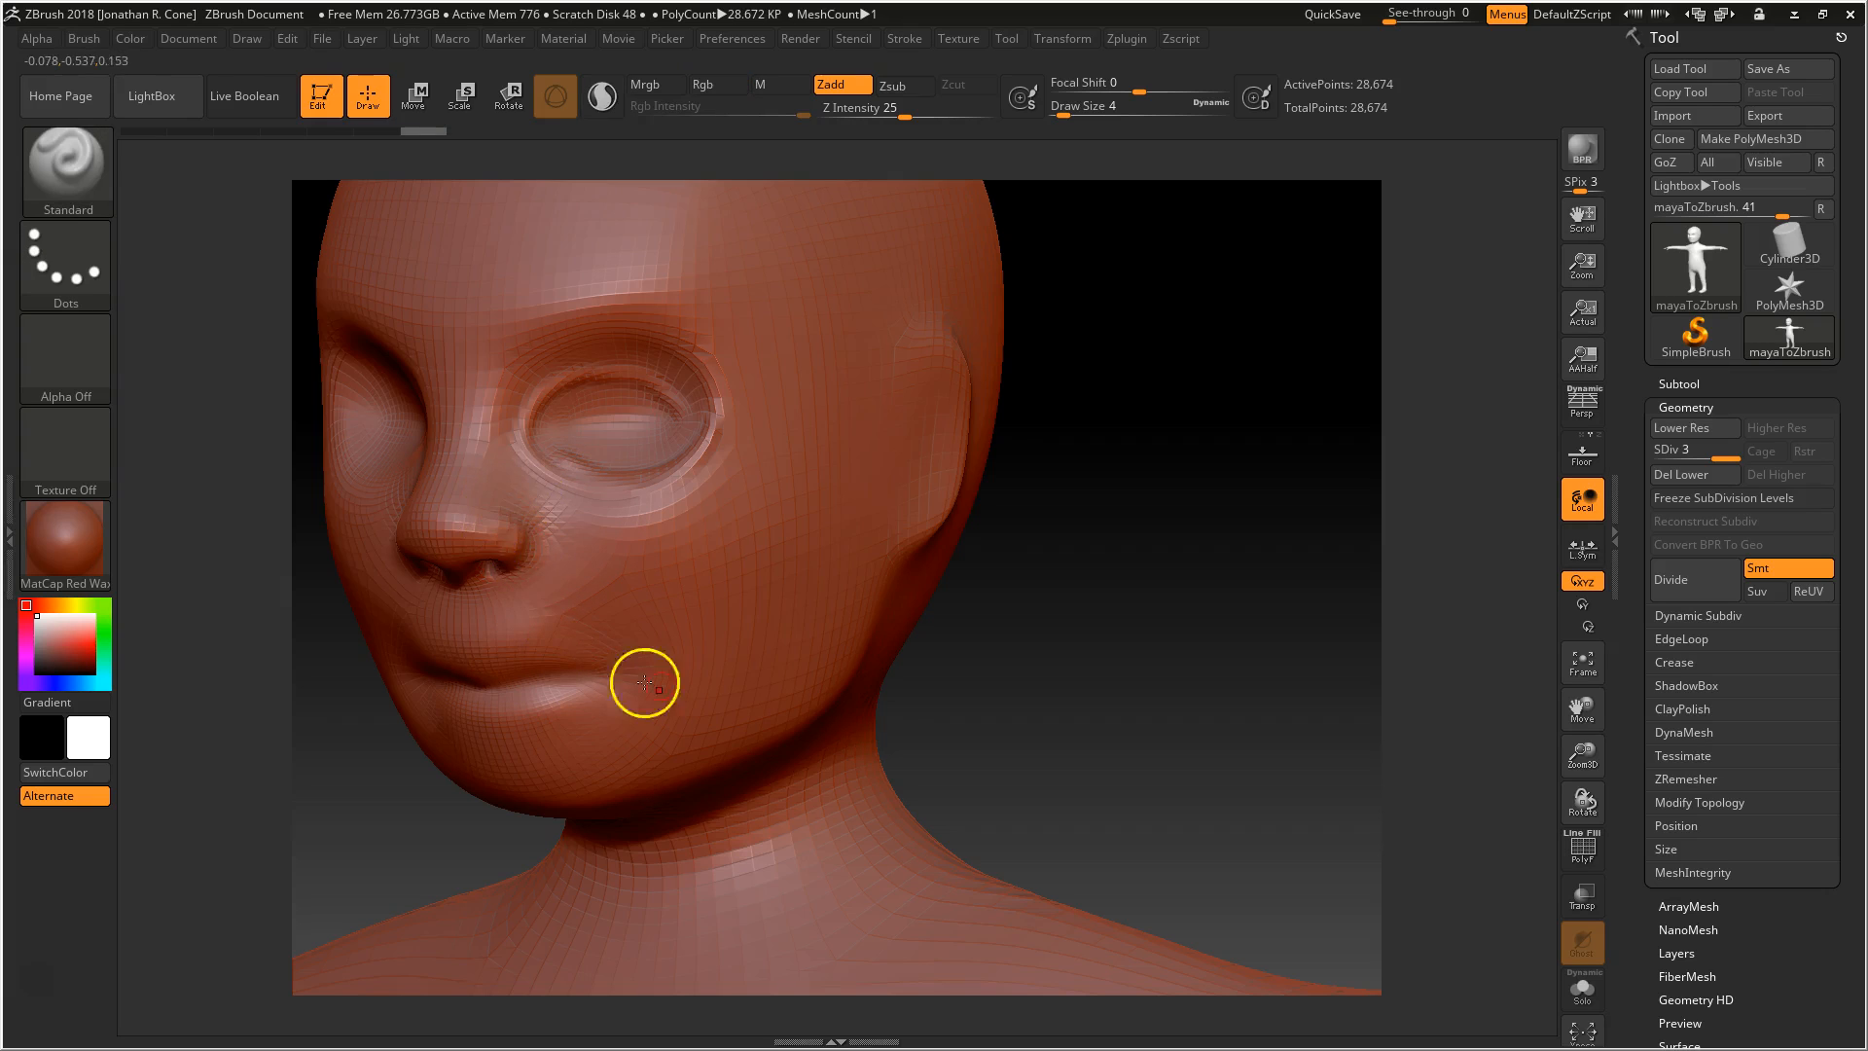
left_click_drag(1034, 697, 932, 599)
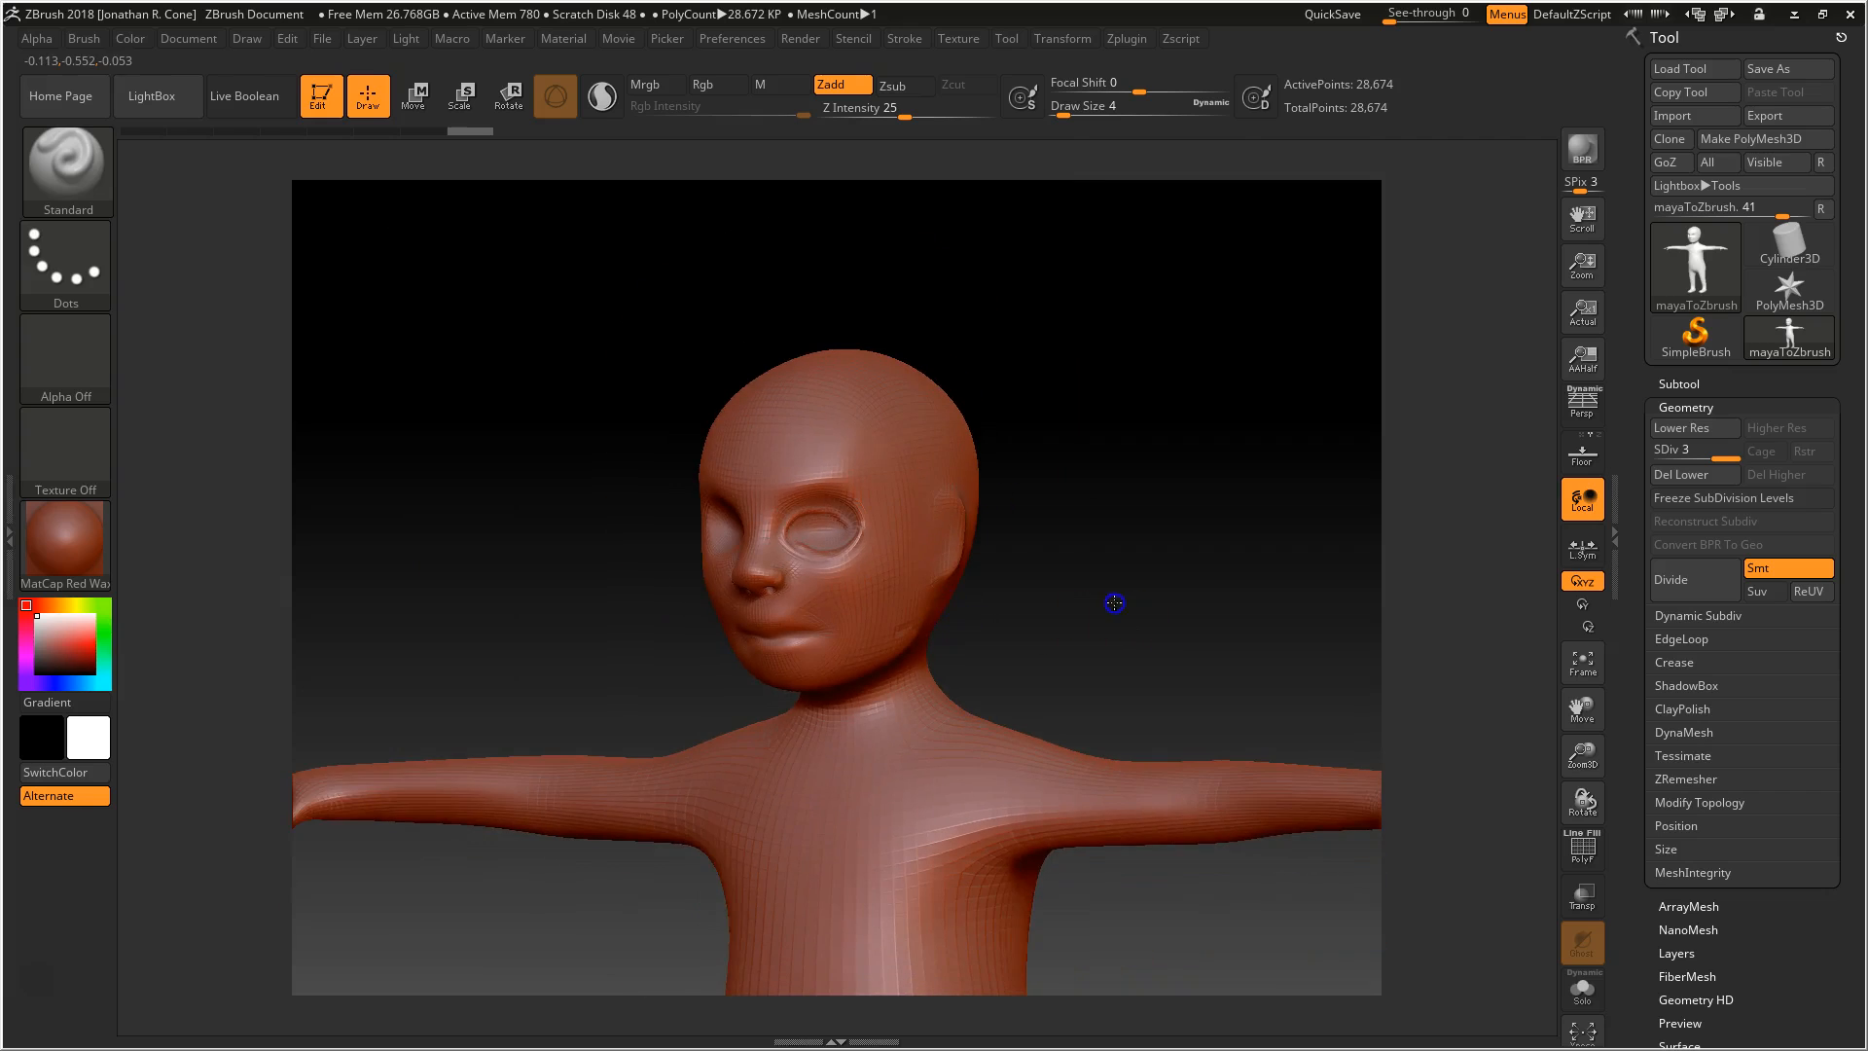
left_click_drag(1113, 601, 1071, 535, "alt")
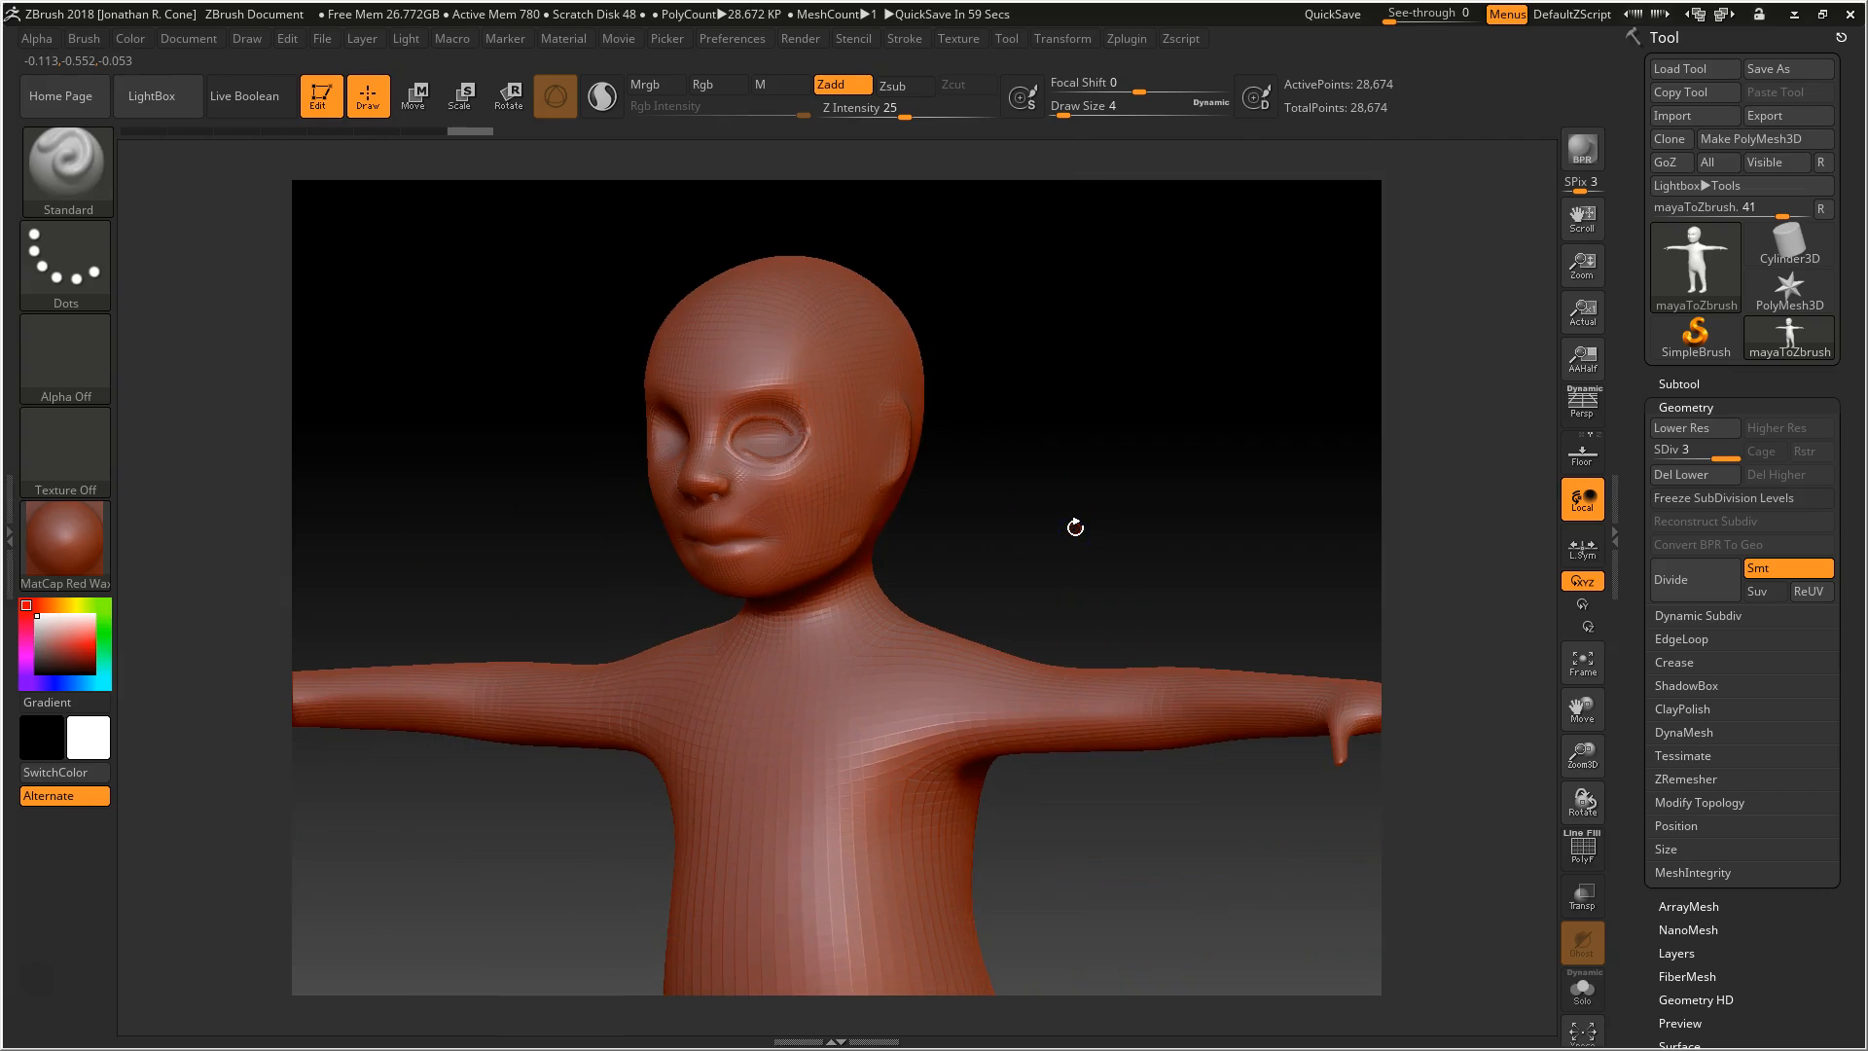